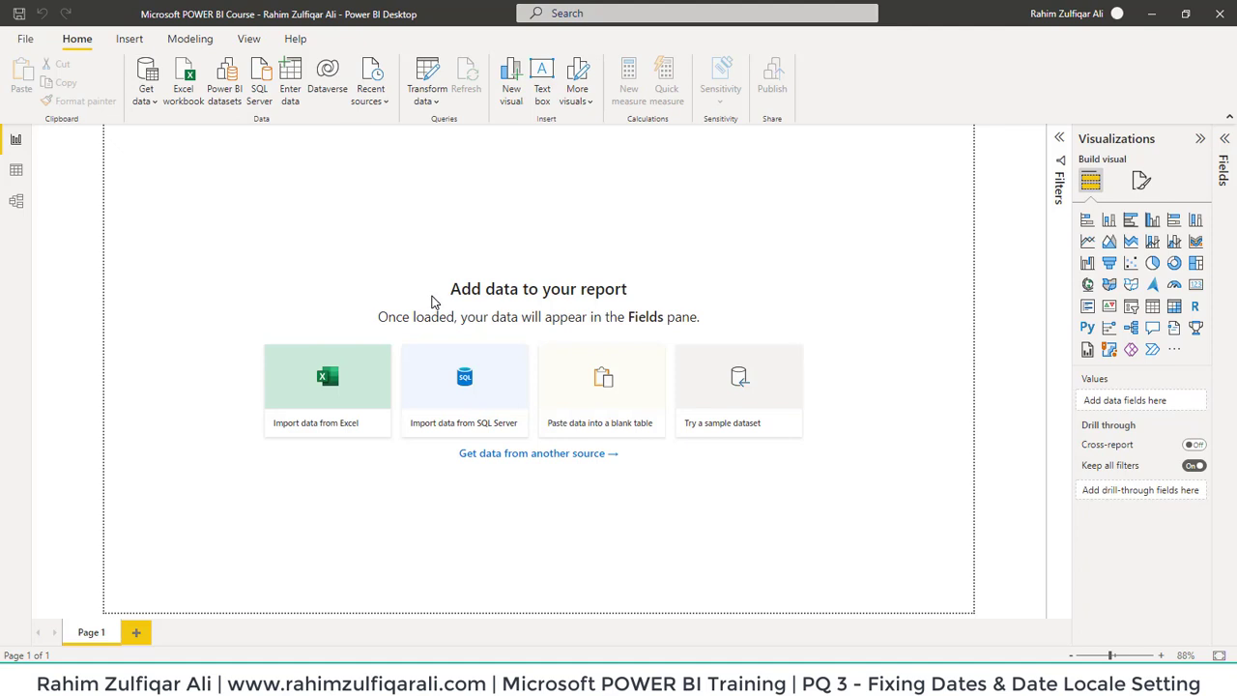
Start an Excel workbook import from the Get data source list.
left_click(148, 103)
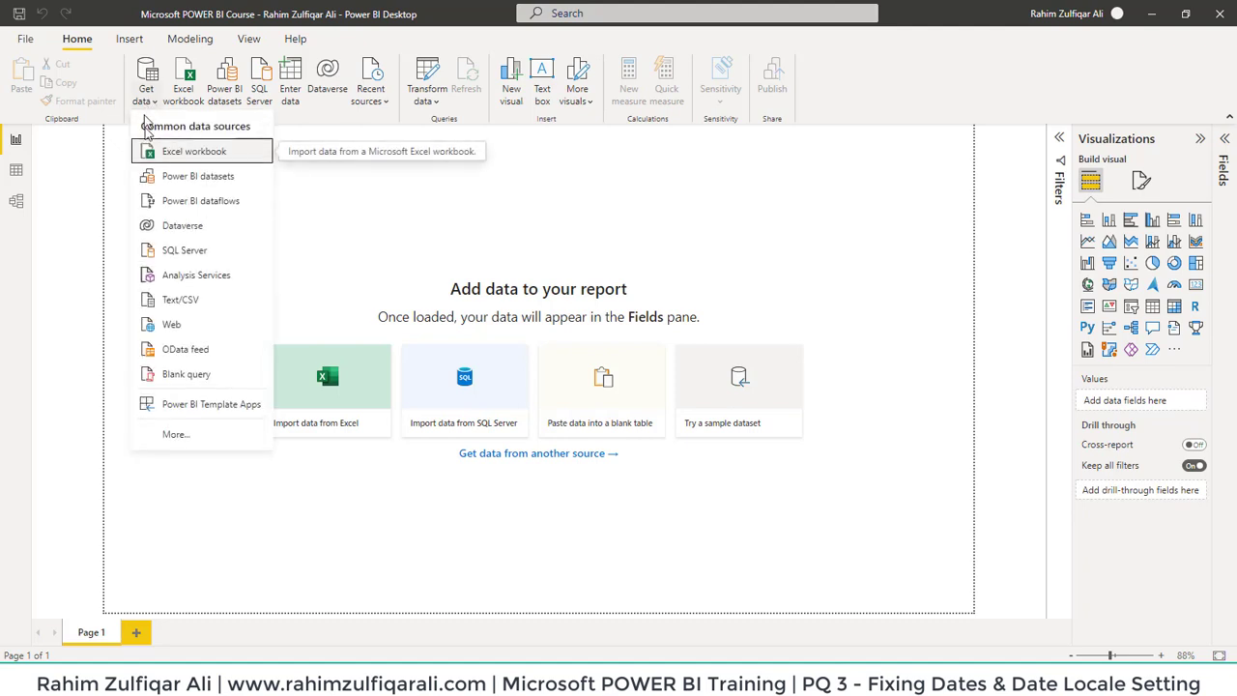
left_click(188, 154)
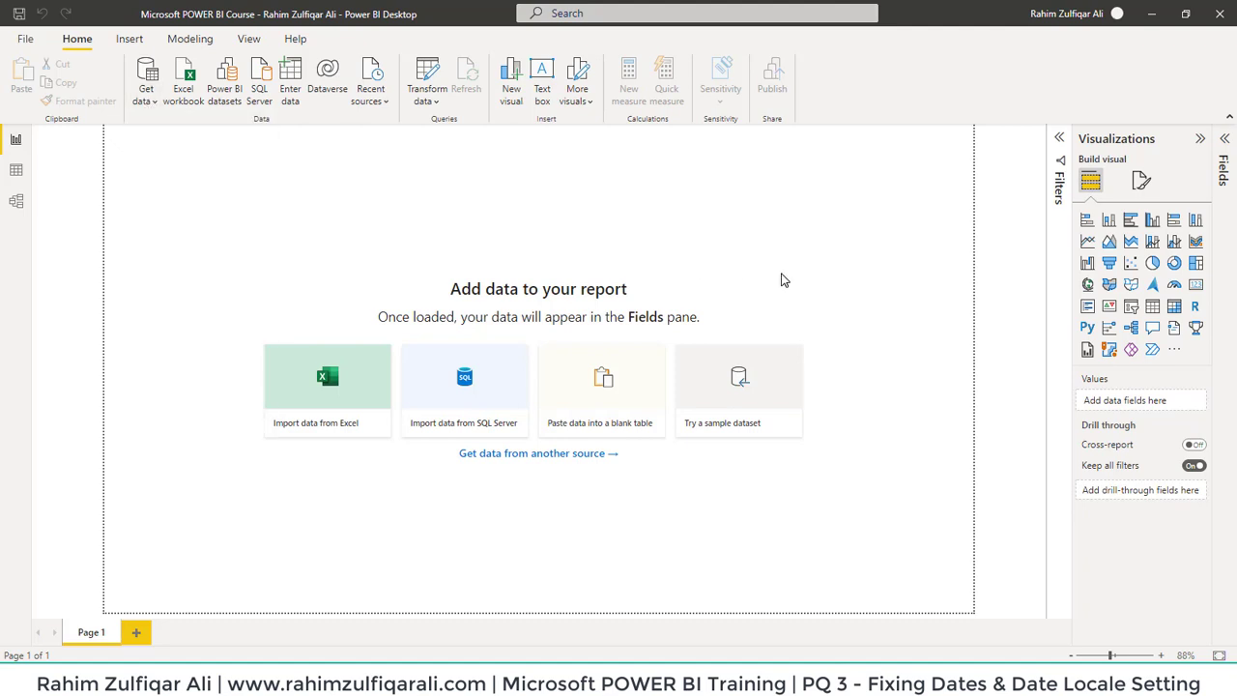
Open Locale Settings Date.csv from the PQ 3 folder, showing All Files types.
left_click(444, 148)
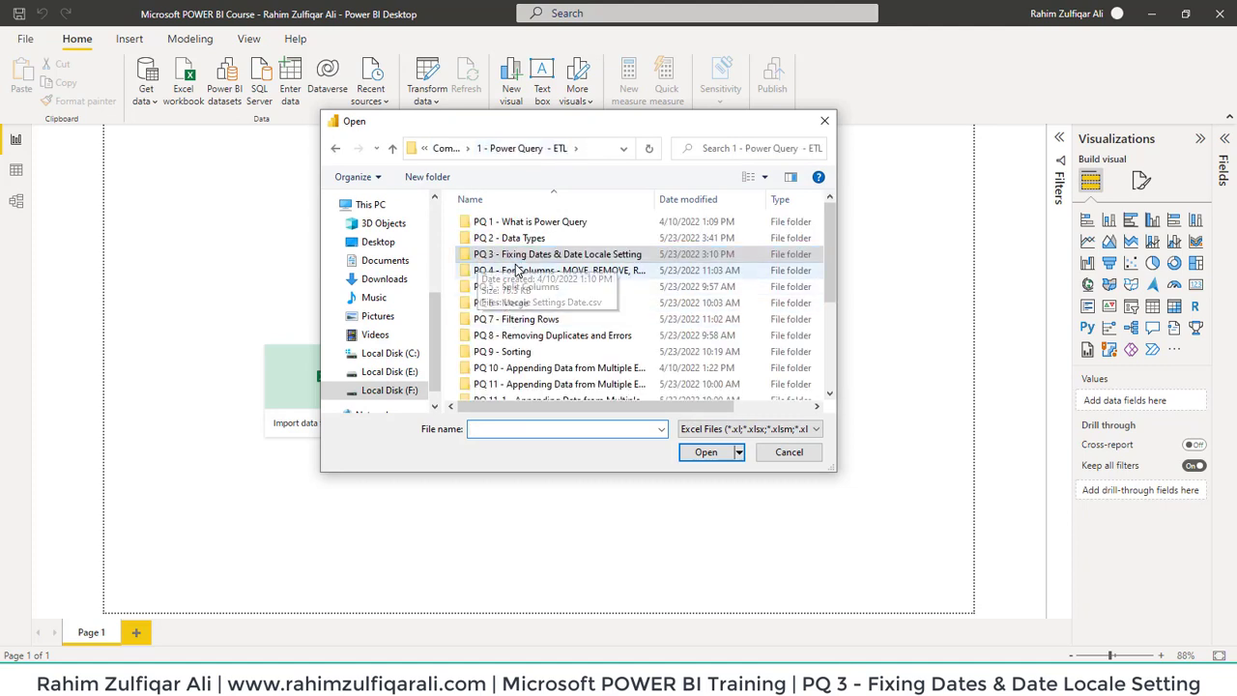
double_click(601, 257)
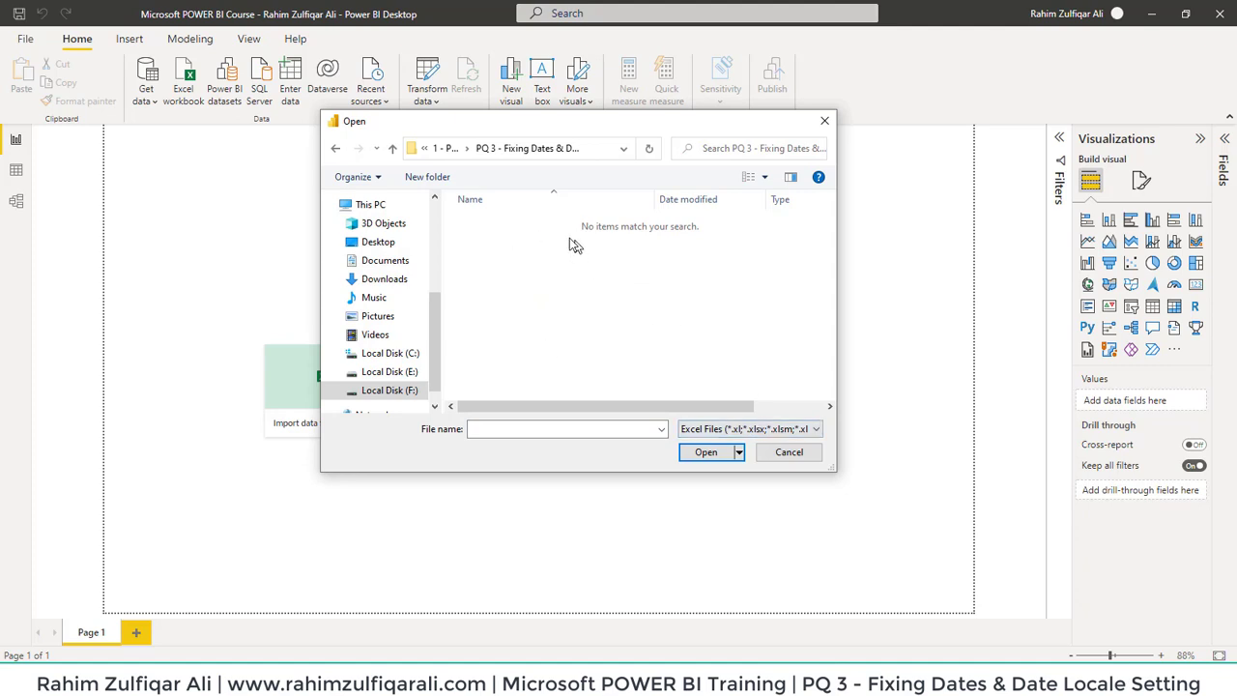
left_click(807, 430)
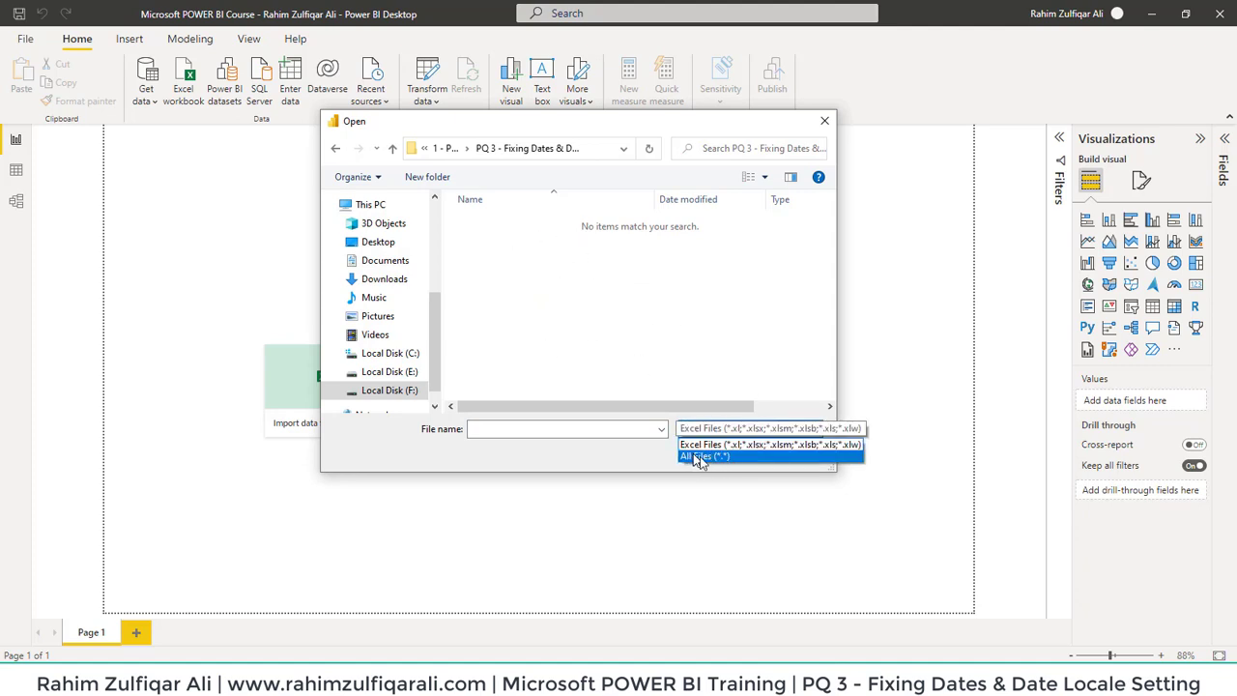
left_click(701, 457)
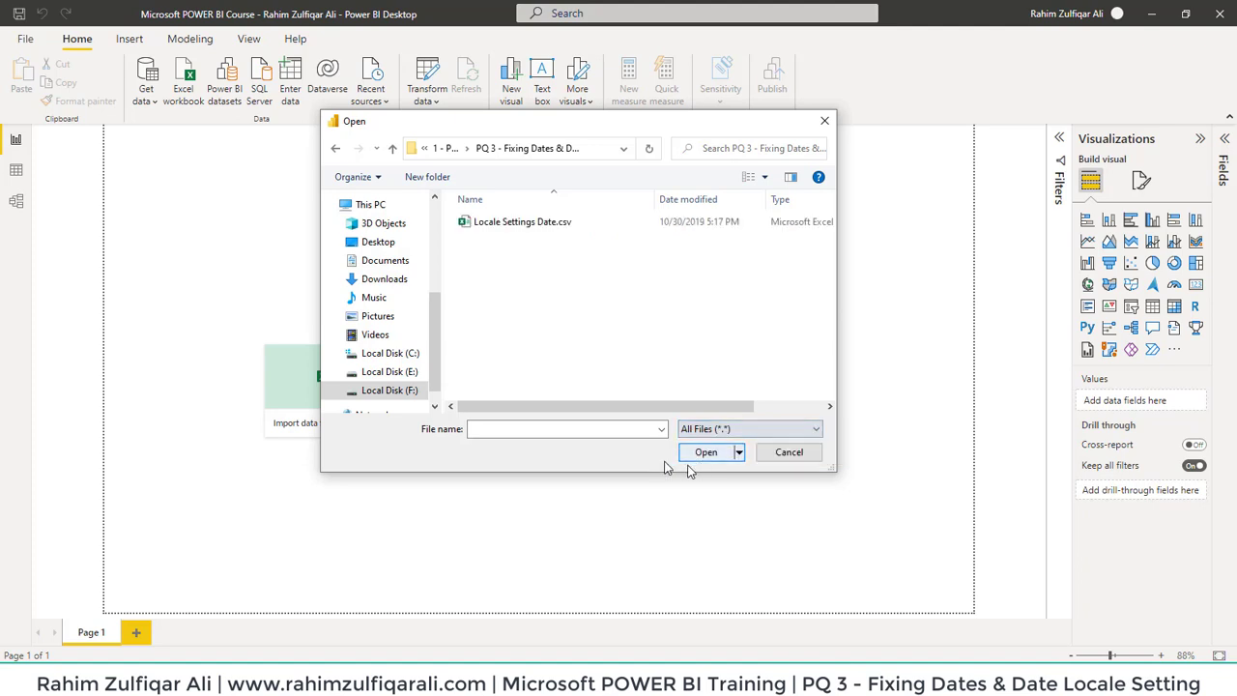
left_click(511, 224)
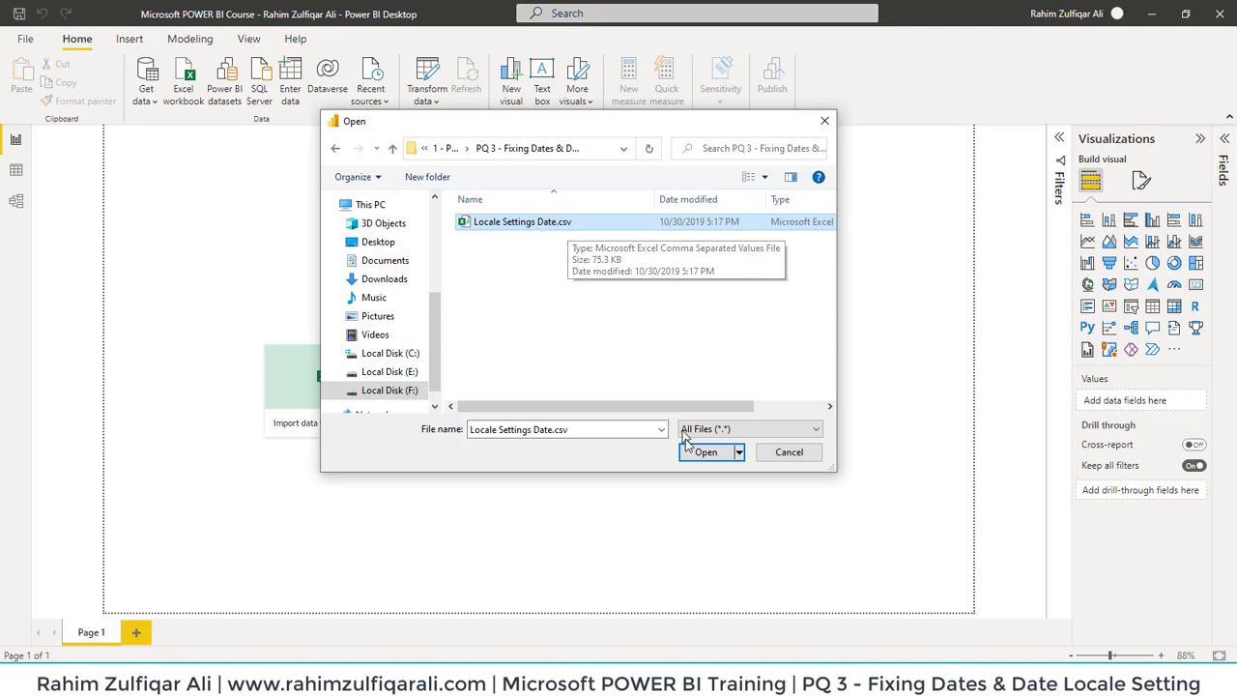
left_click(711, 458)
left_click(710, 454)
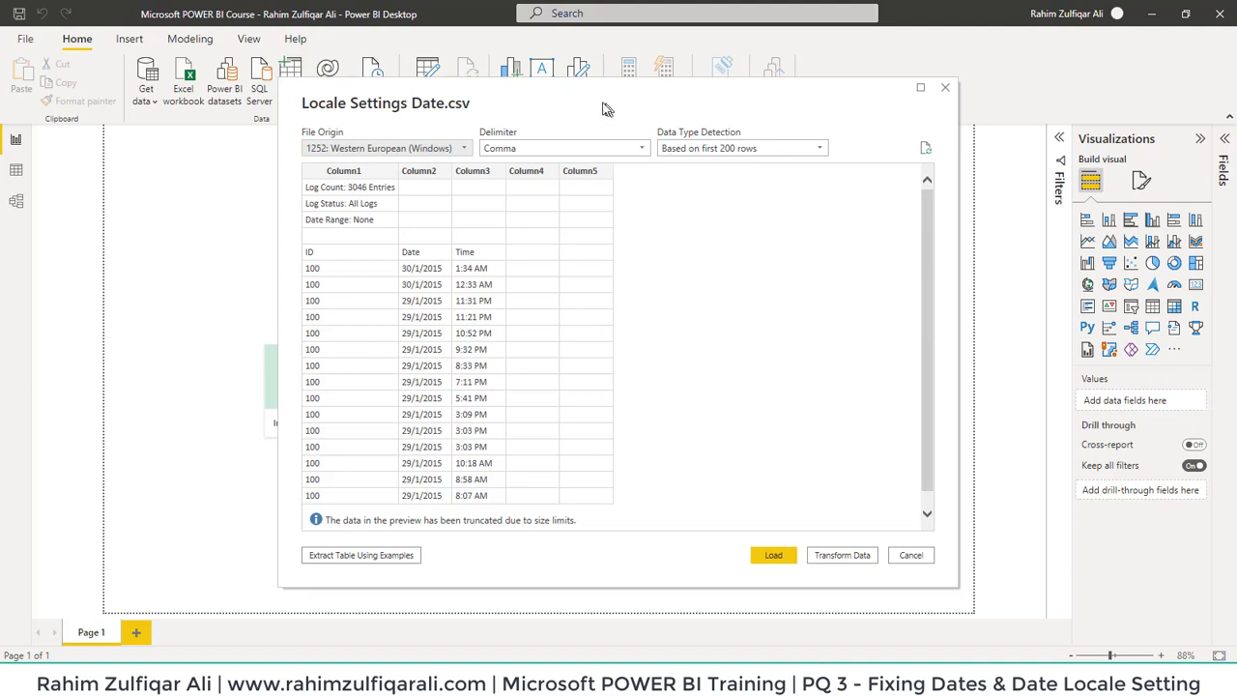
Reposition the CSV preview window, then send the data to Transform Data.
left_click_drag(602, 108, 643, 89)
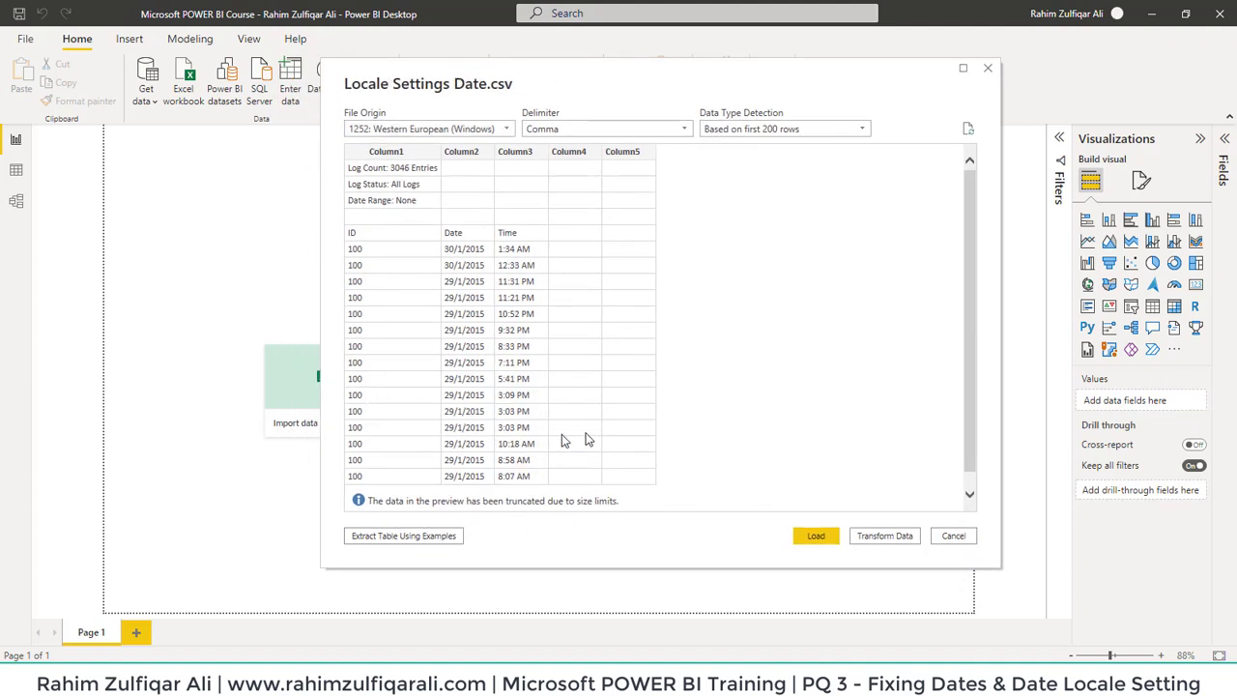
left_click_drag(474, 86, 410, 86)
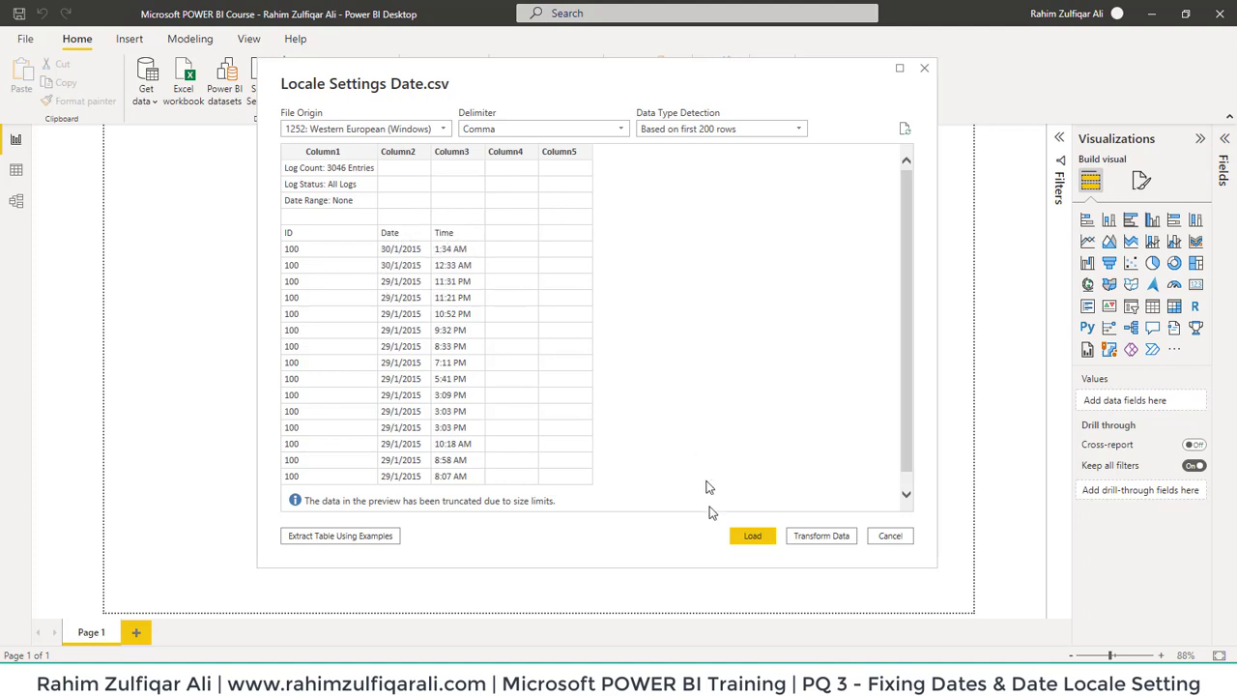
left_click(820, 537)
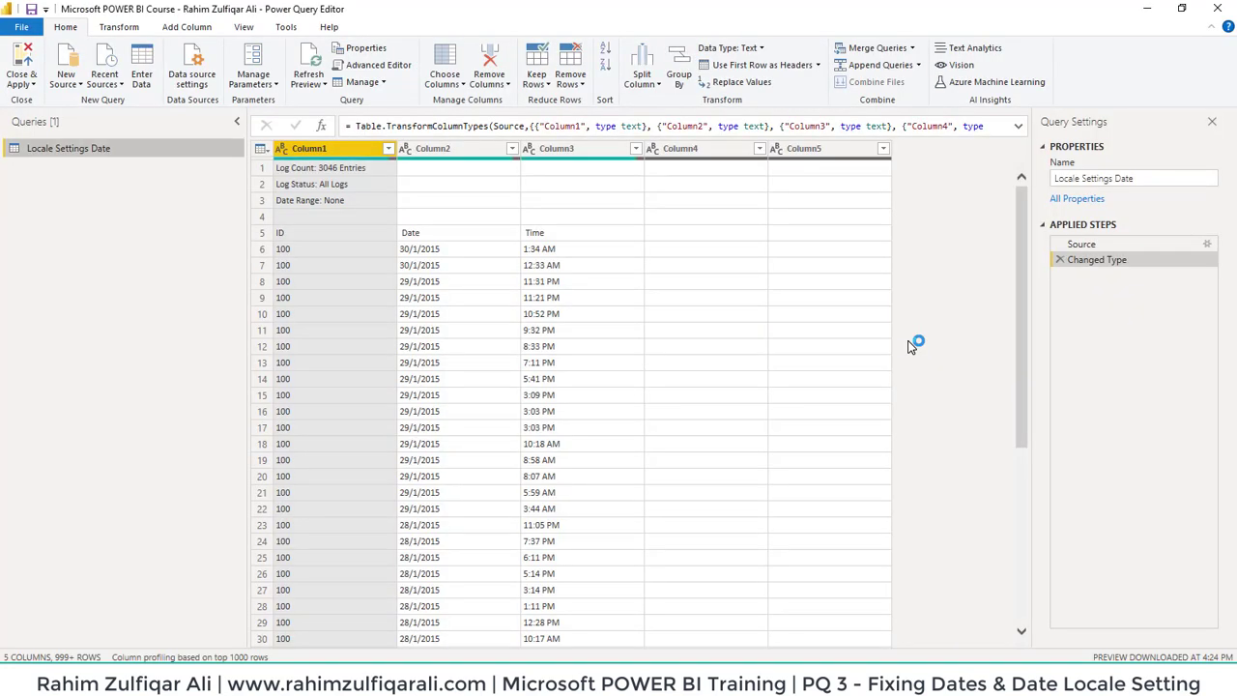
Remove the top 4 log-summary rows so the ID, Date, Time row comes first.
left_click(386, 186)
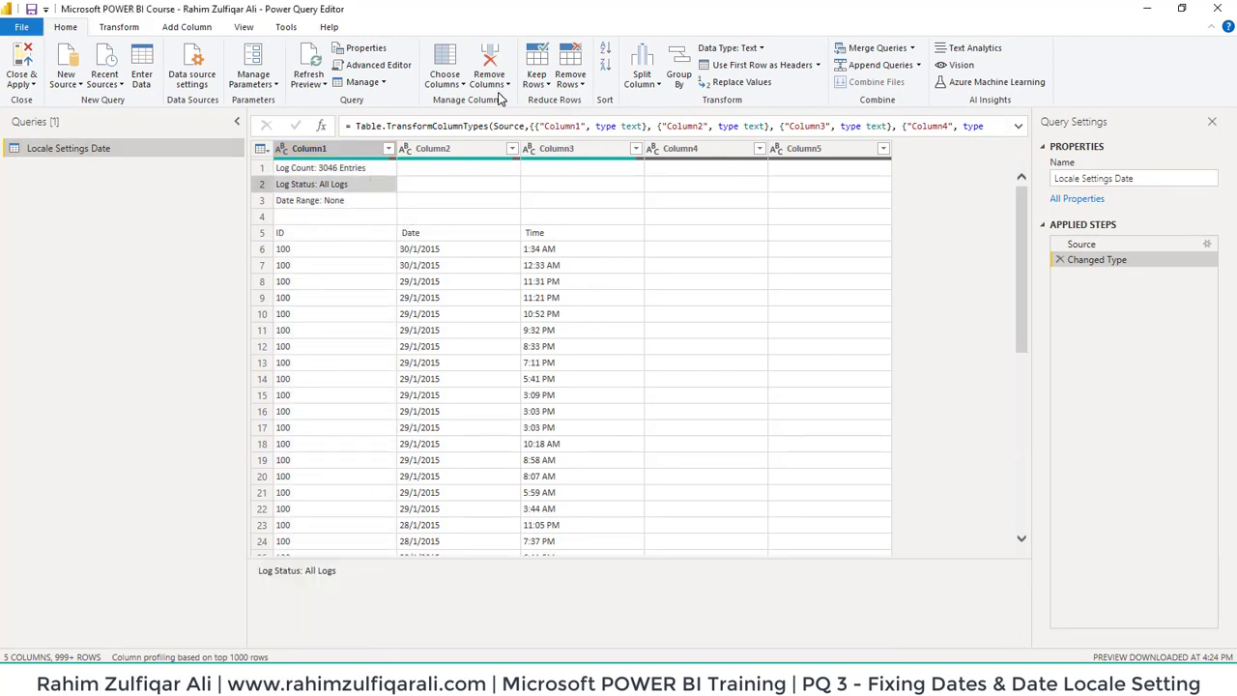
left_click(570, 85)
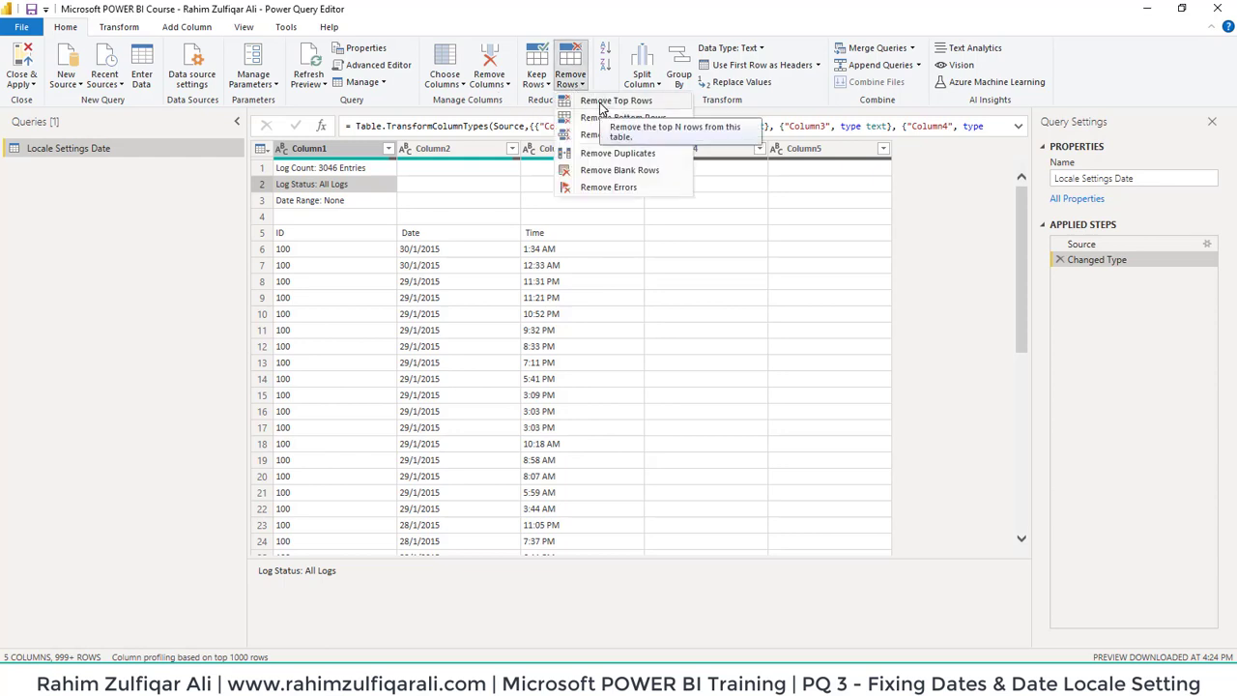
left_click(601, 103)
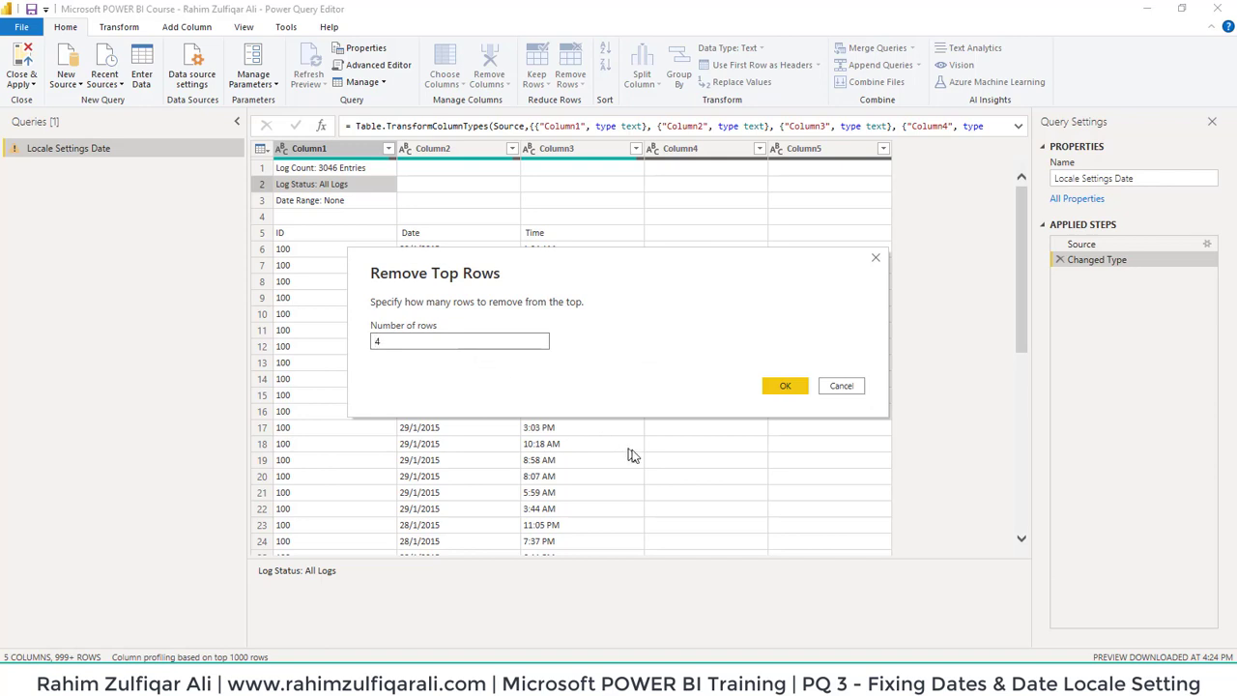
left_click(785, 386)
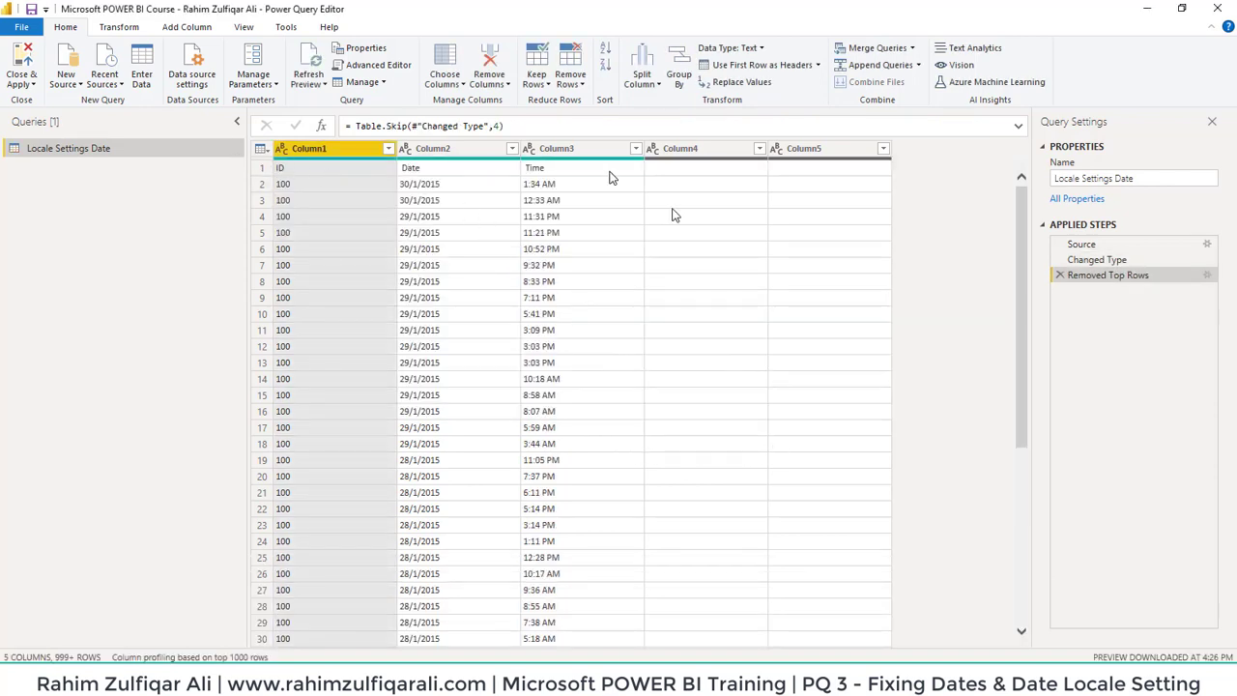
Remove the empty Column4 and Column5.
left_click(718, 150)
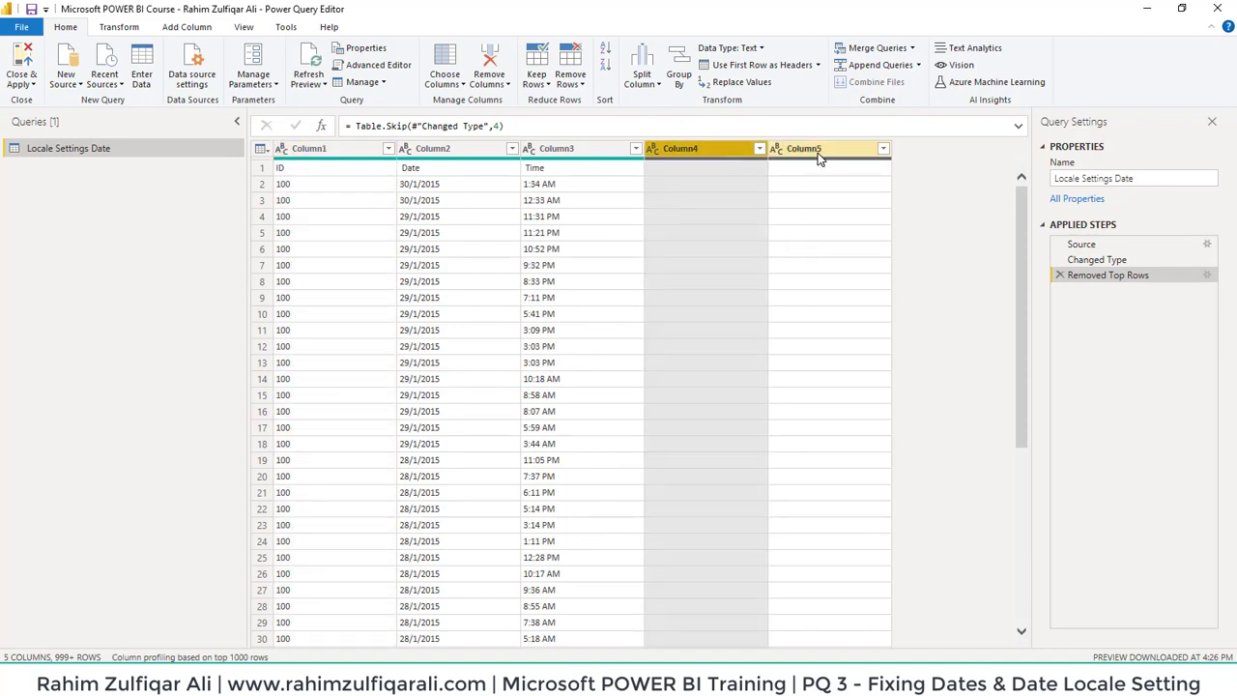
left_click(821, 154, "ctrl")
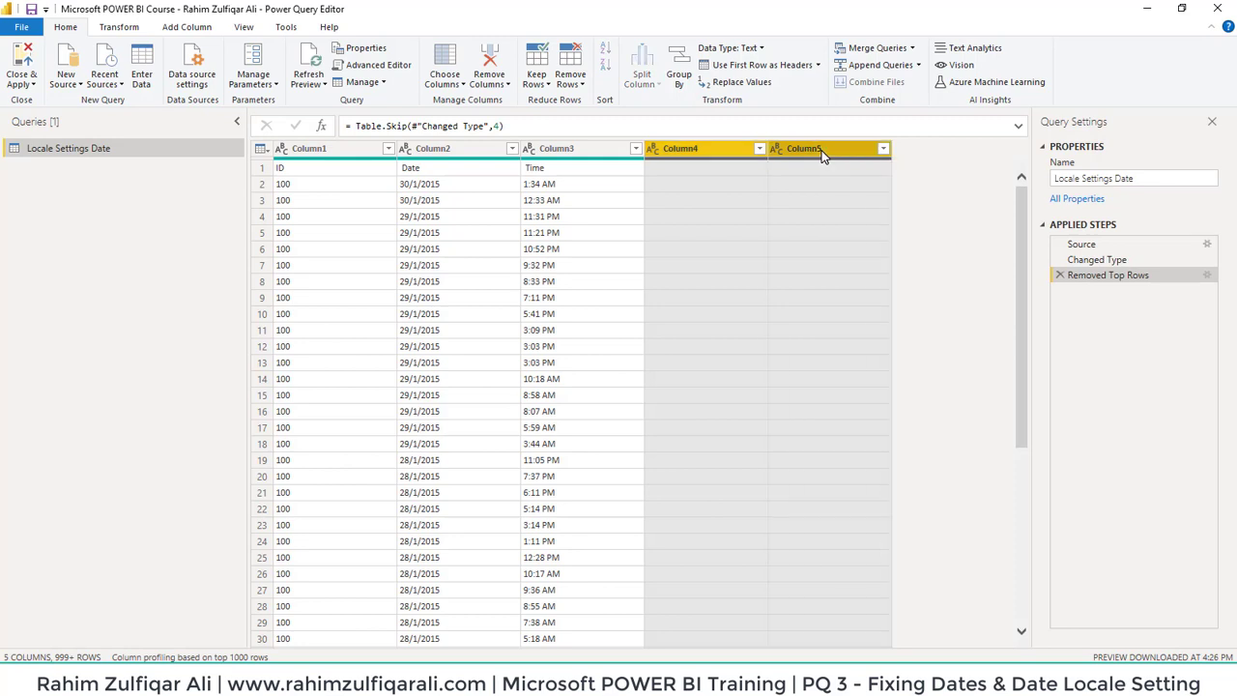
right_click(731, 149)
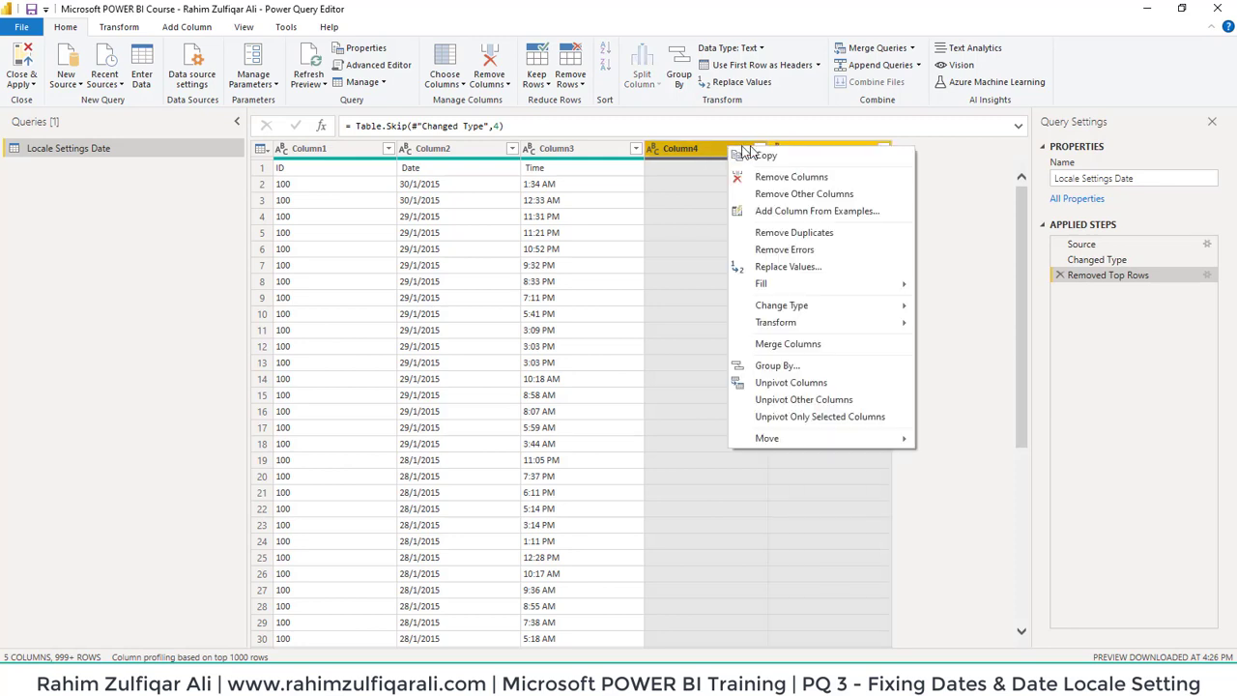
left_click(801, 184)
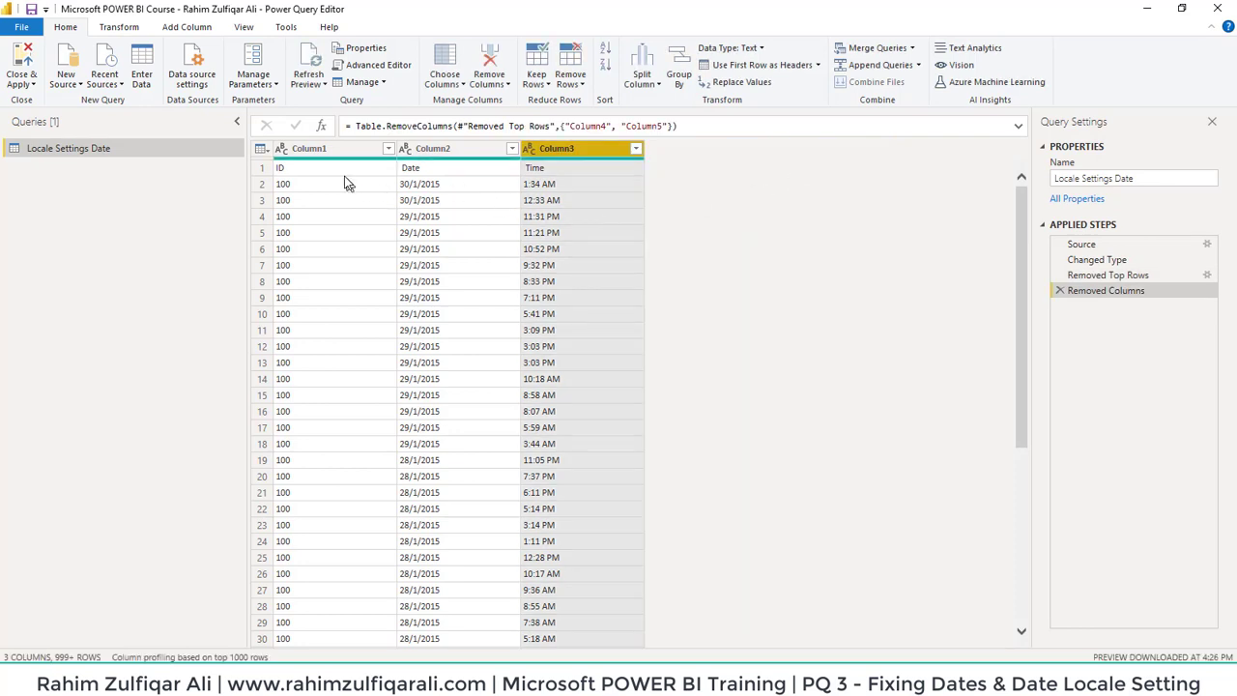
Check the ID, Date and Time values in row 1.
left_click(337, 171)
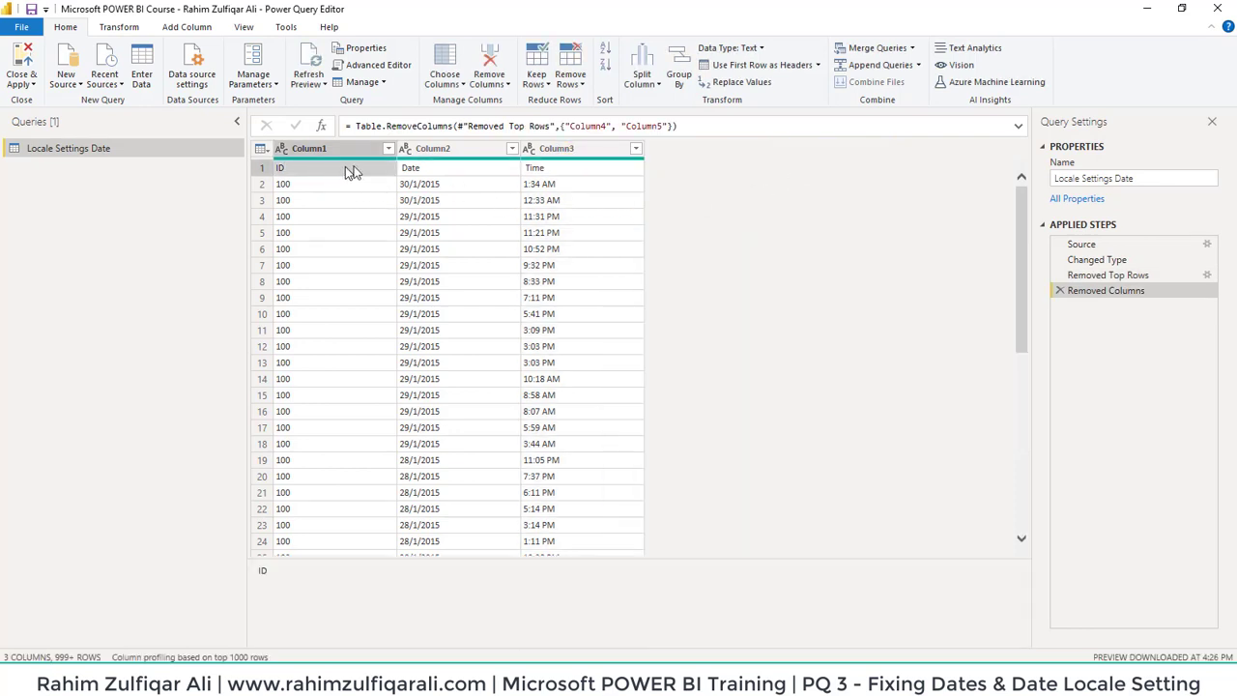
left_click(428, 172)
left_click(544, 172)
left_click(502, 176)
left_click(379, 174)
Promote the first row to headers and open the Date column's data type list.
left_click(760, 68)
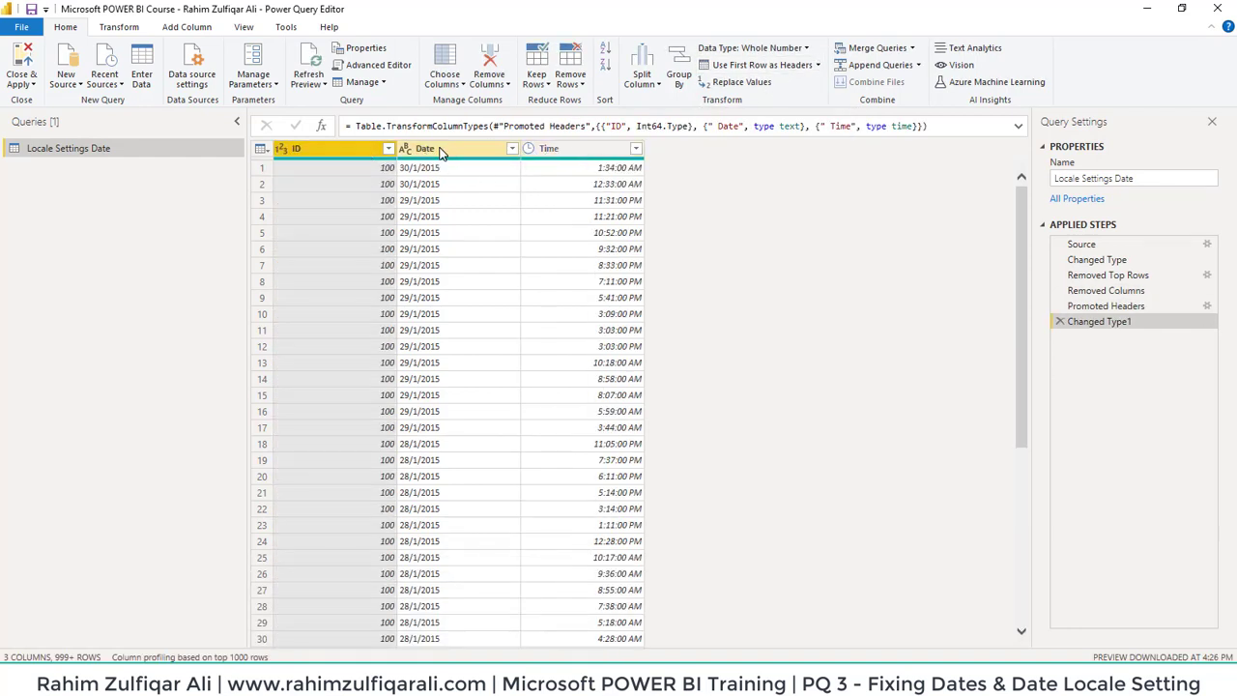
left_click(466, 159)
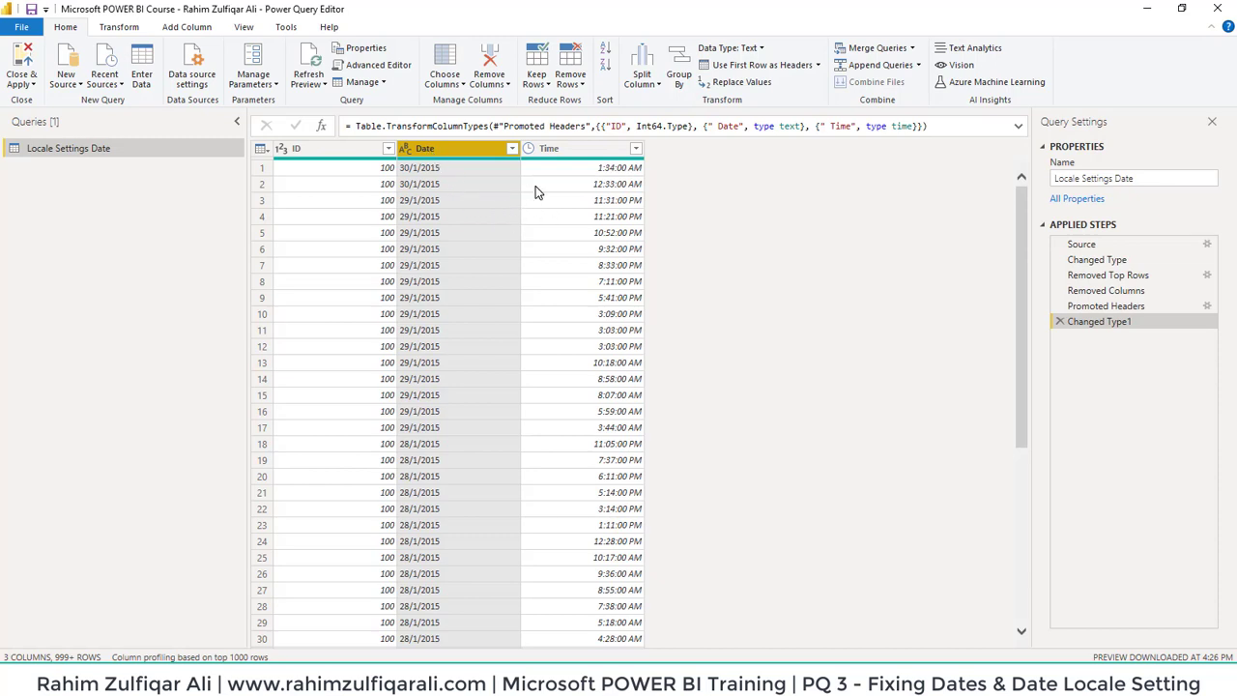
left_click(557, 151)
left_click(446, 152)
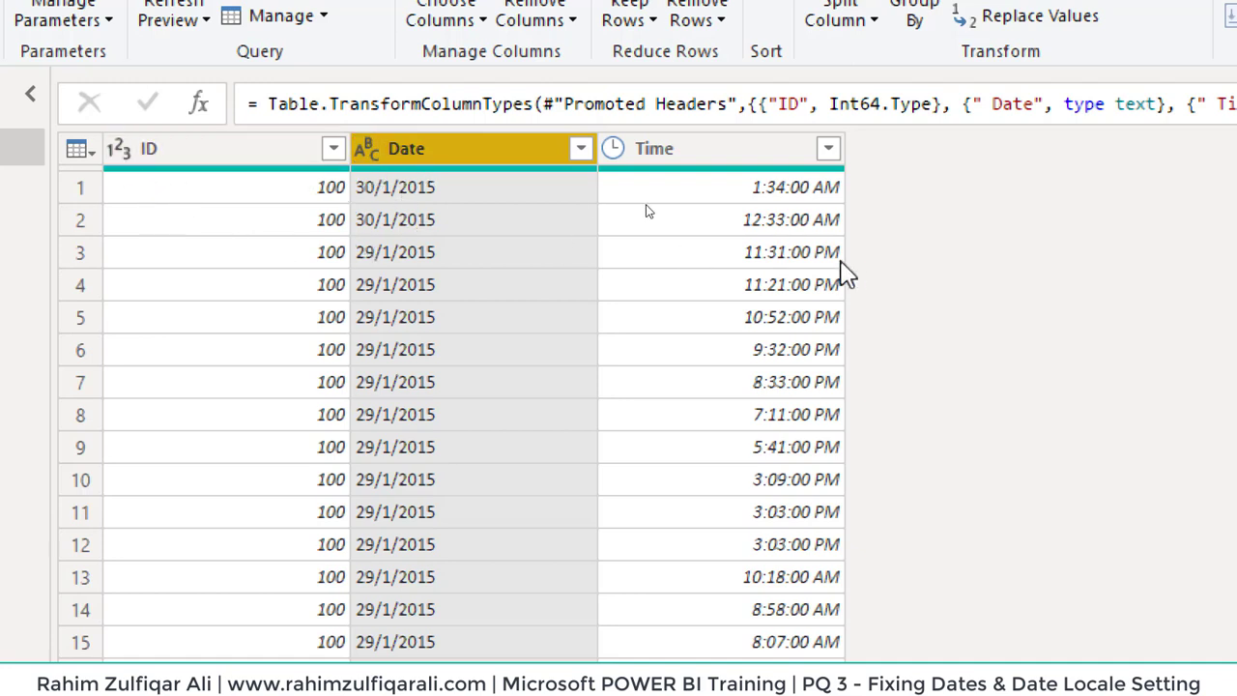
left_click(367, 149)
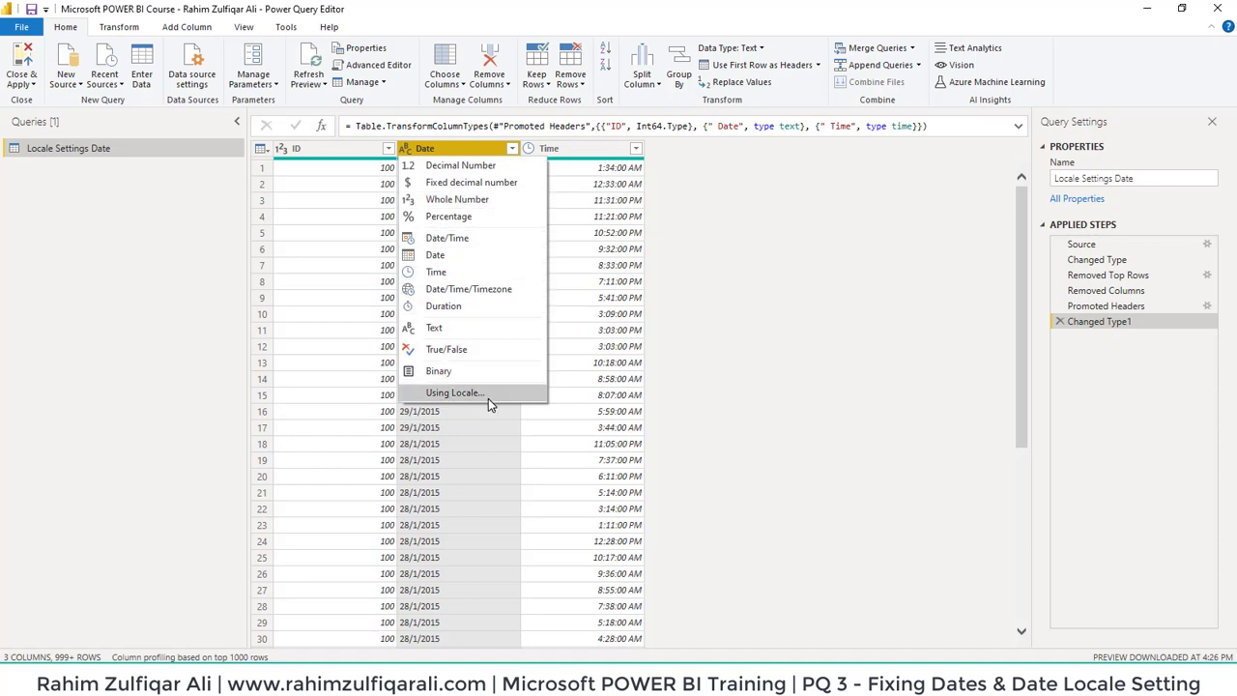
Convert Date to a date type, replacing the current conversion, then delete the error-producing step.
left_click(435, 257)
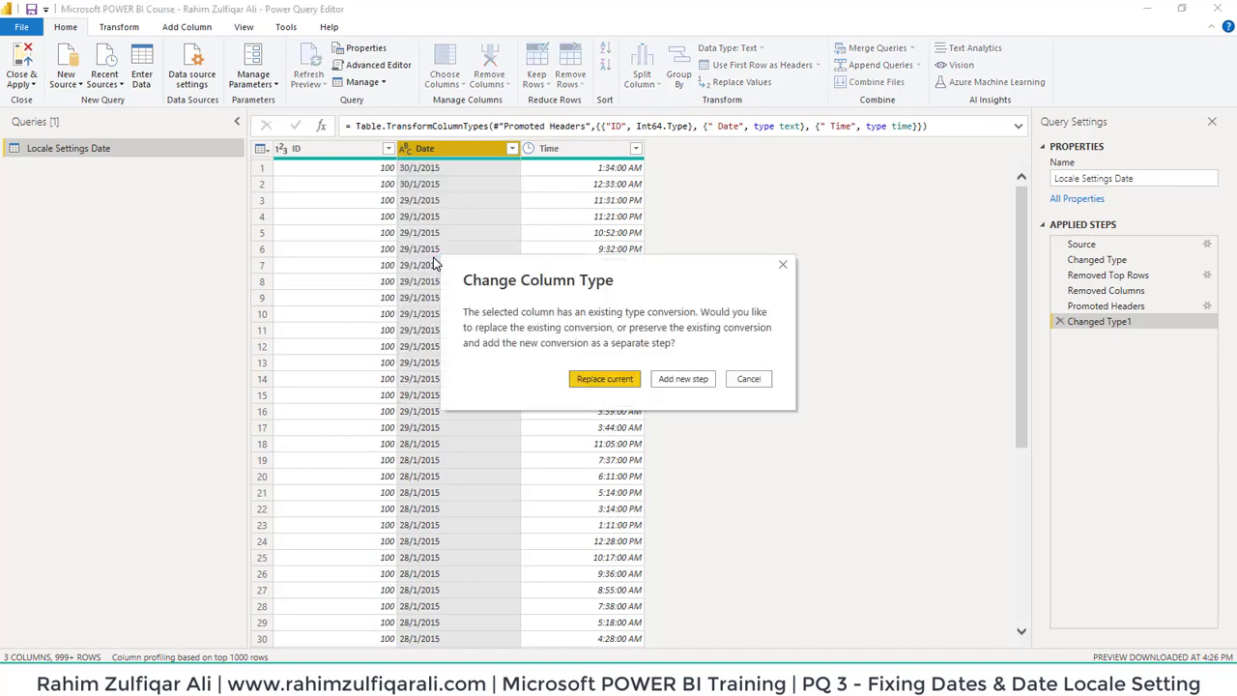
left_click(600, 385)
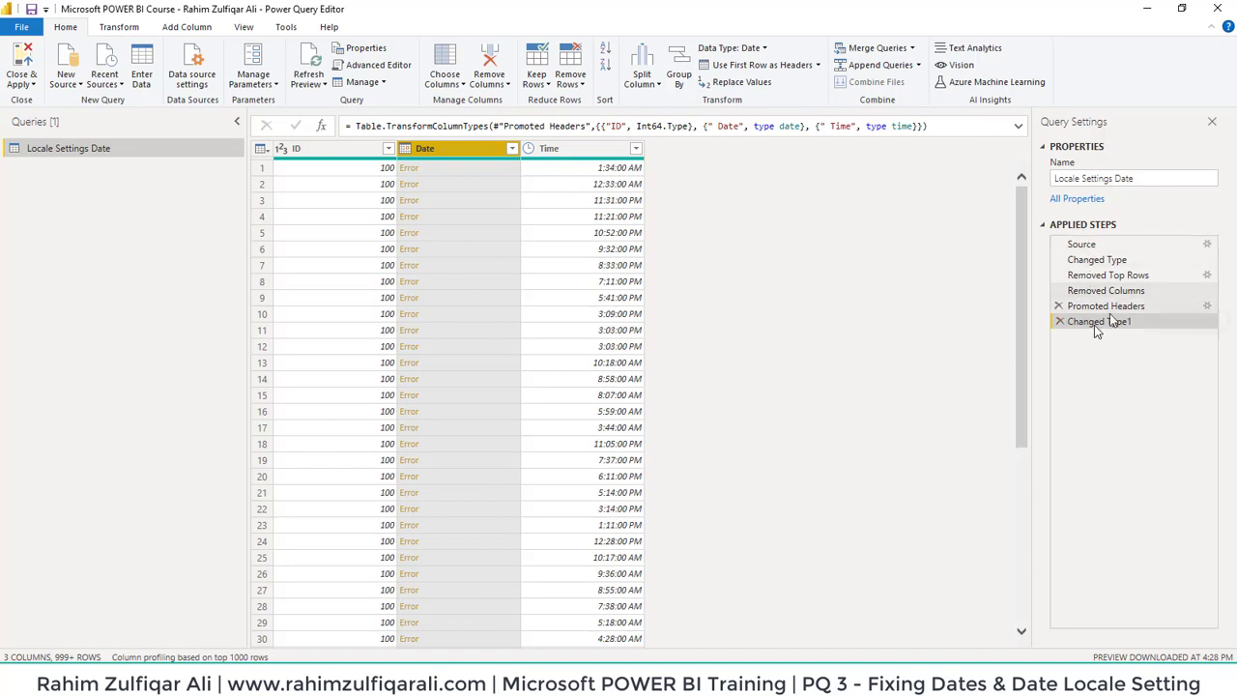
left_click(1060, 322)
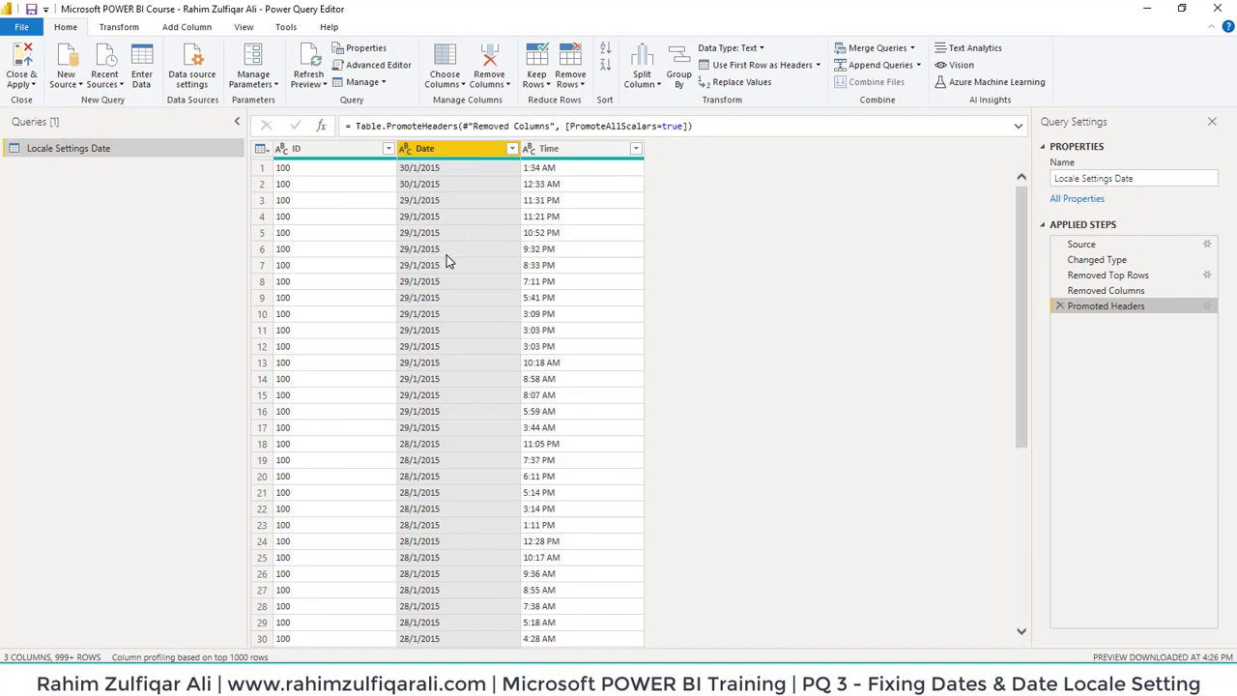
Convert the Date column to Date using the English (Pakistan) locale.
left_click(406, 150)
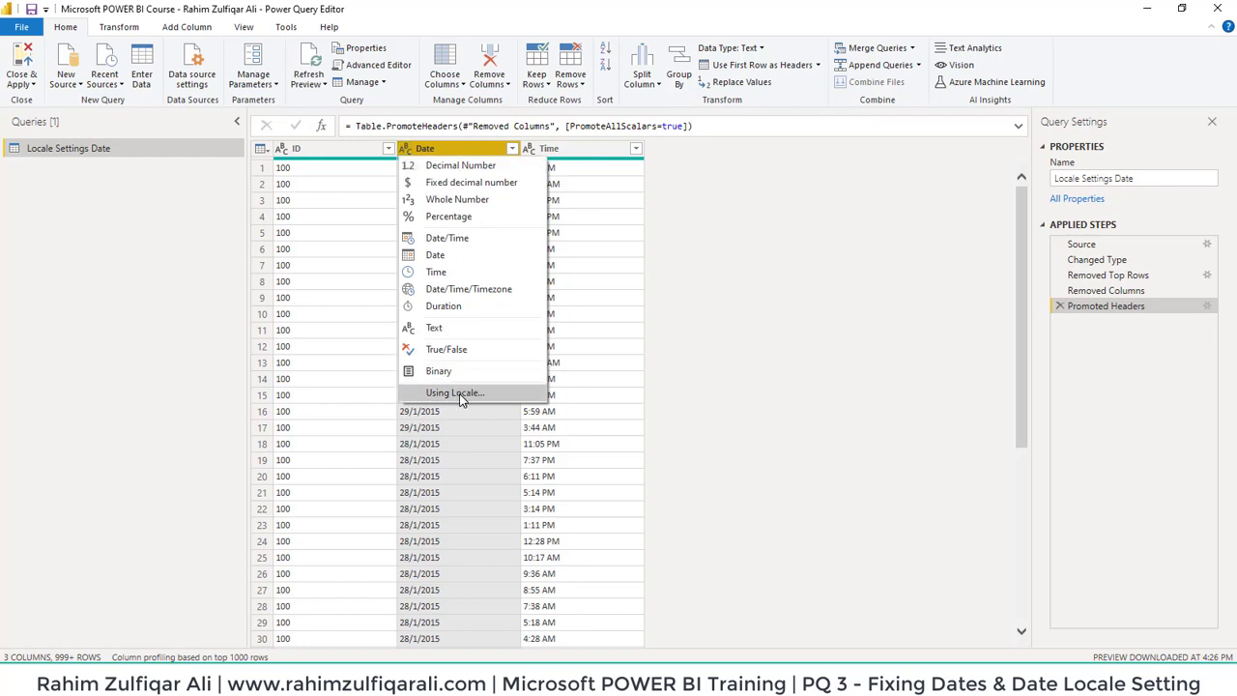
left_click(460, 398)
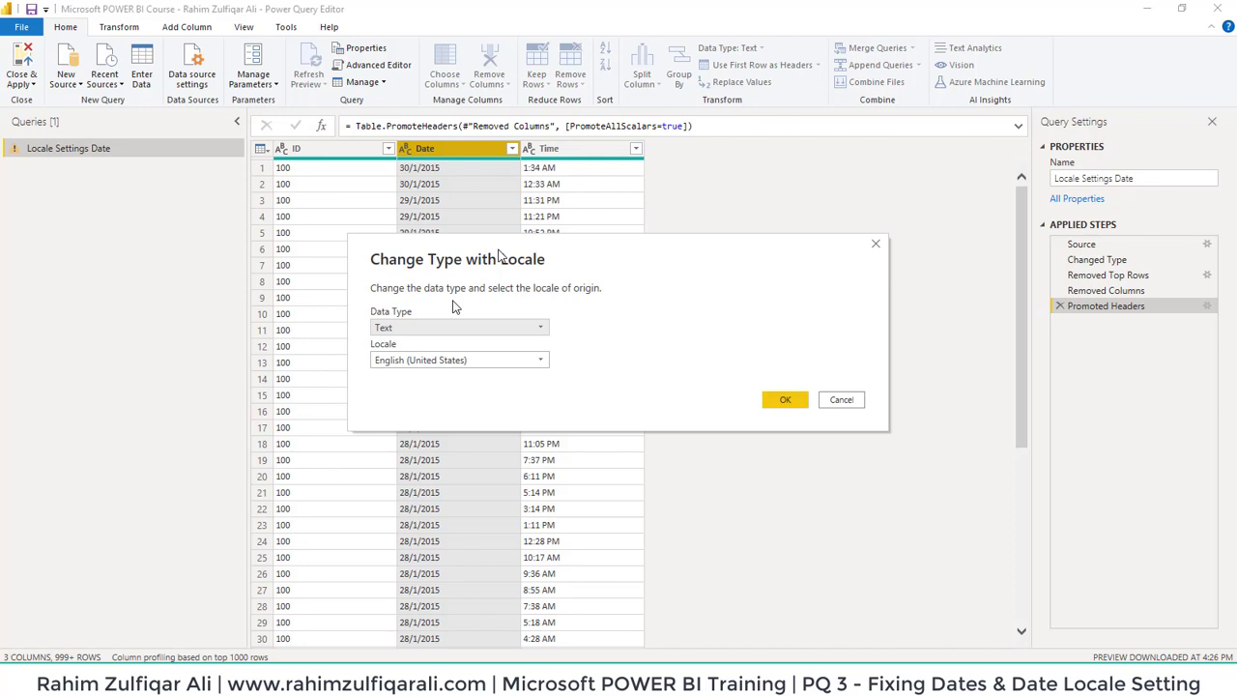
left_click(592, 256)
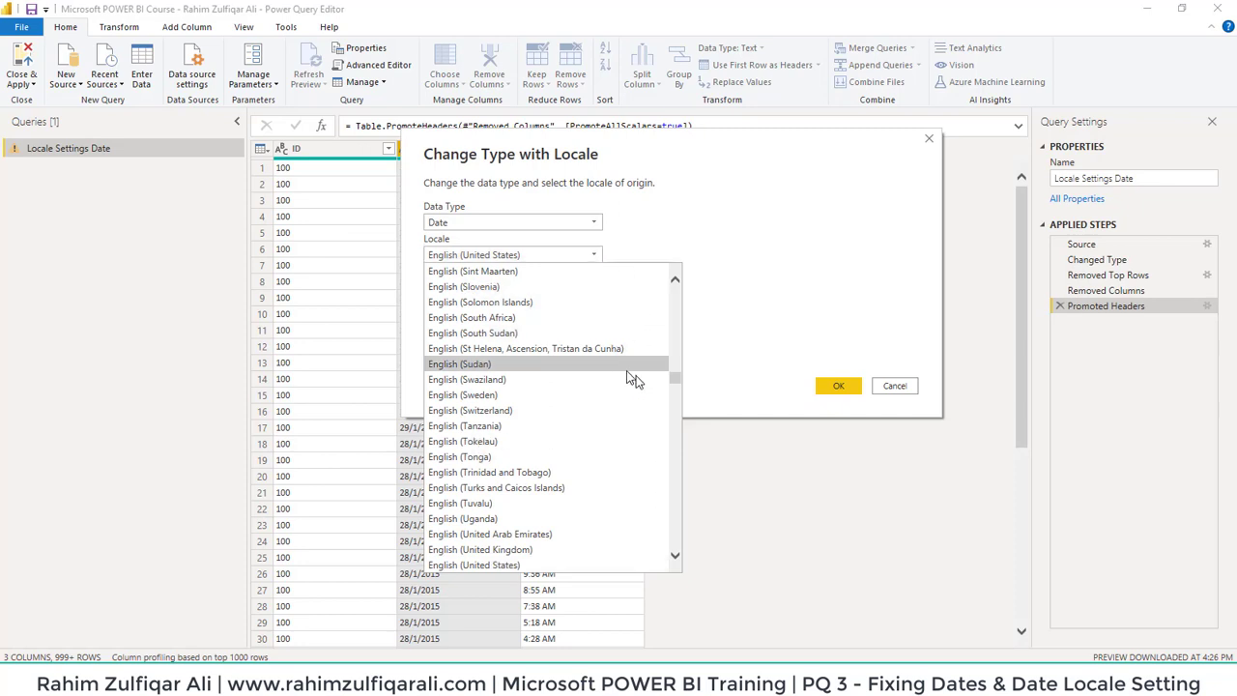
left_click_drag(675, 380, 679, 375)
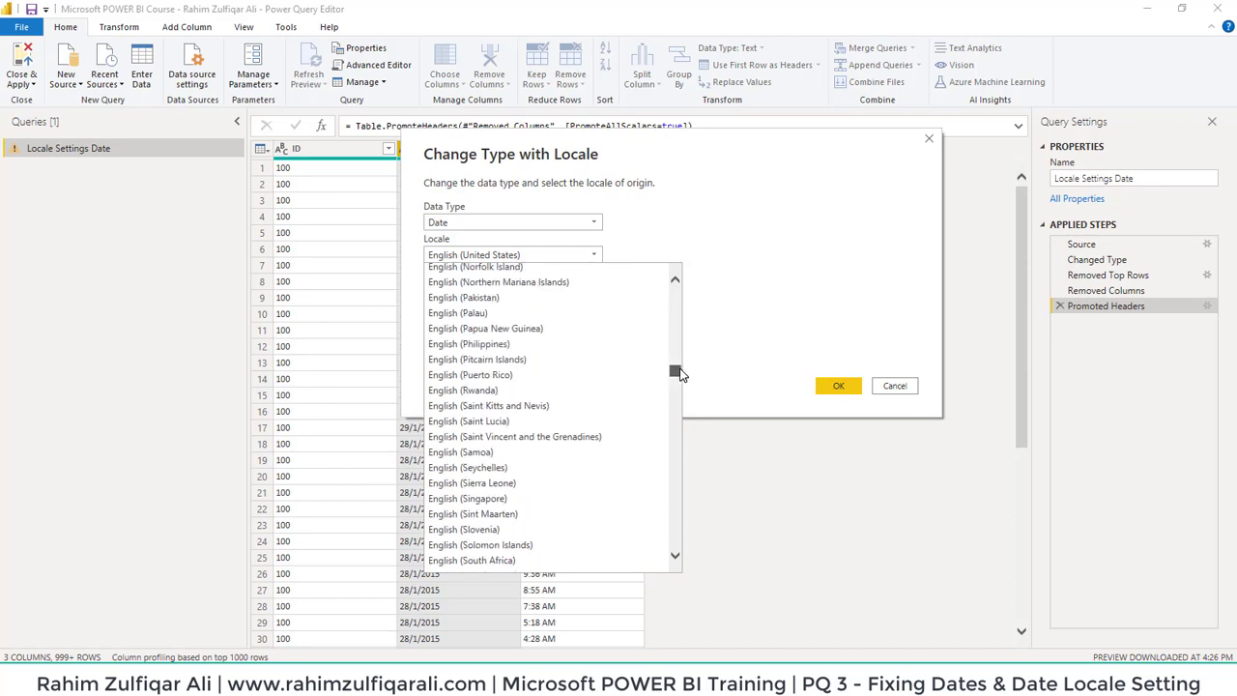
left_click(475, 311)
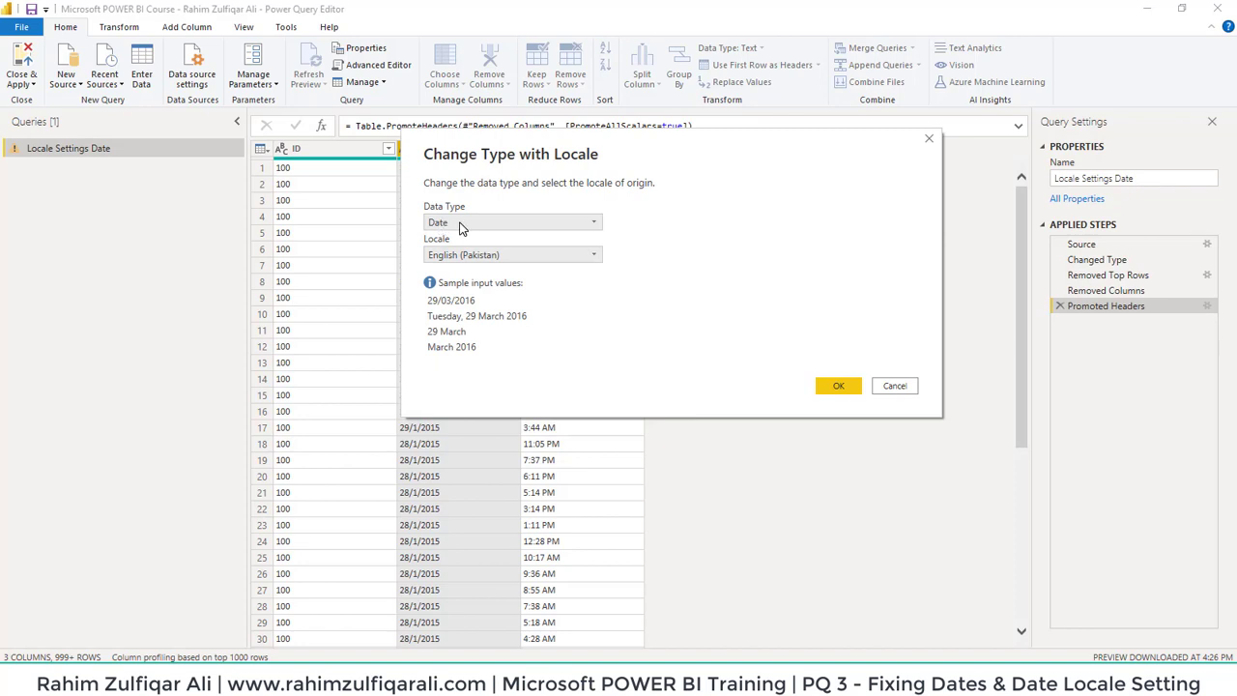
left_click(838, 386)
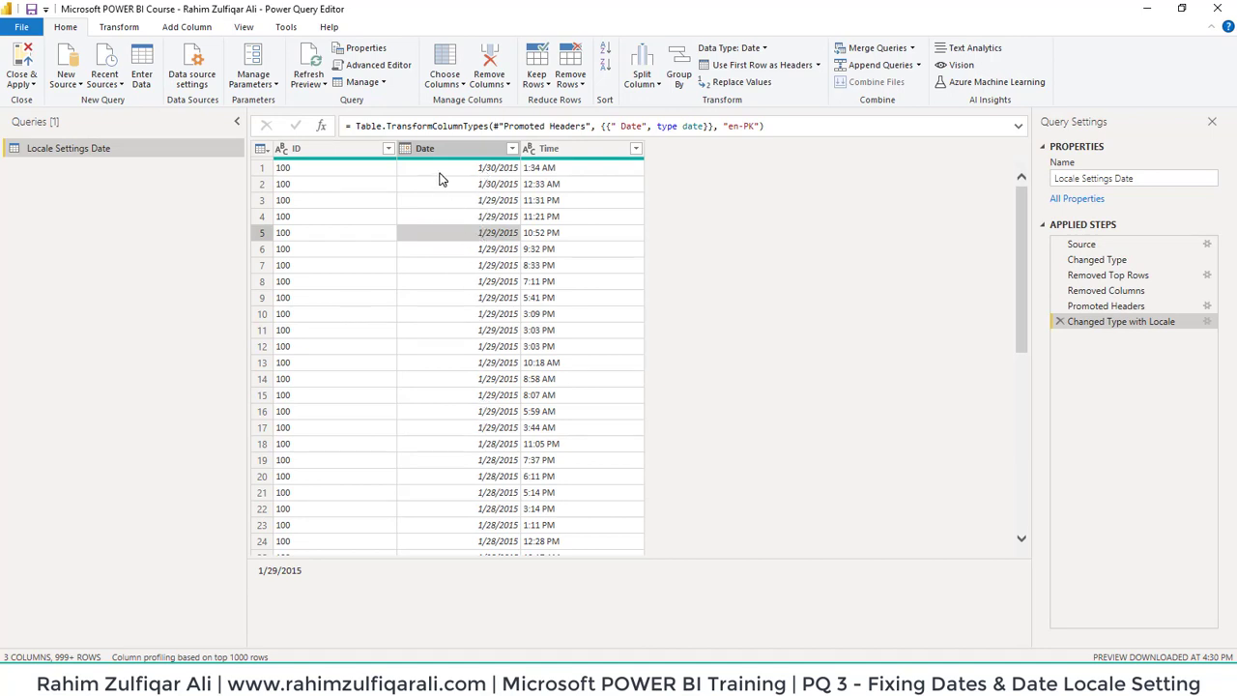
Inspect the converted dates in rows 2, 7 and 1.
left_click(505, 184)
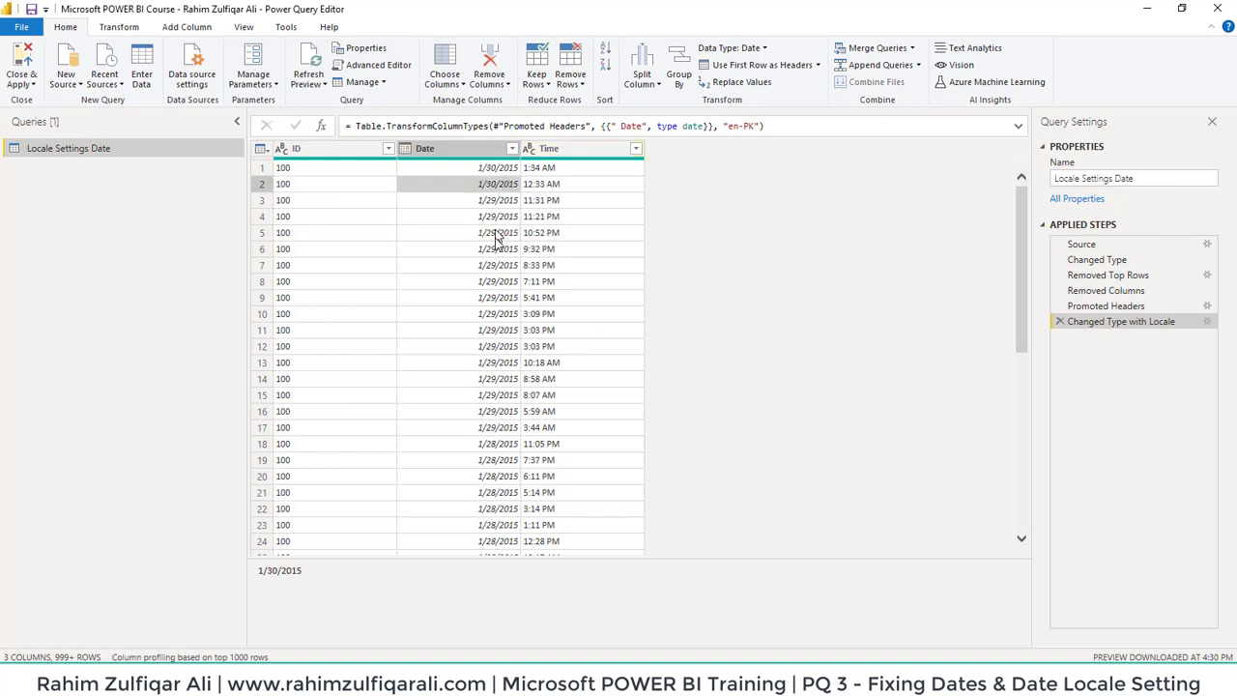
left_click(497, 264)
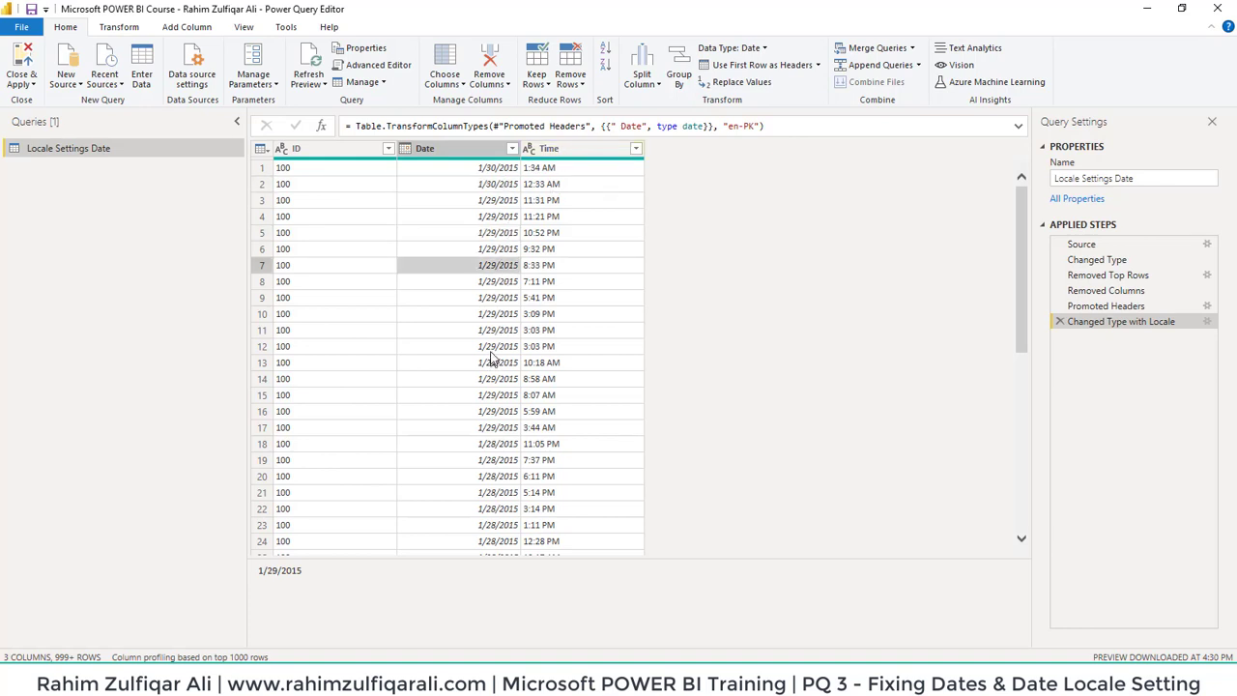
left_click(478, 169)
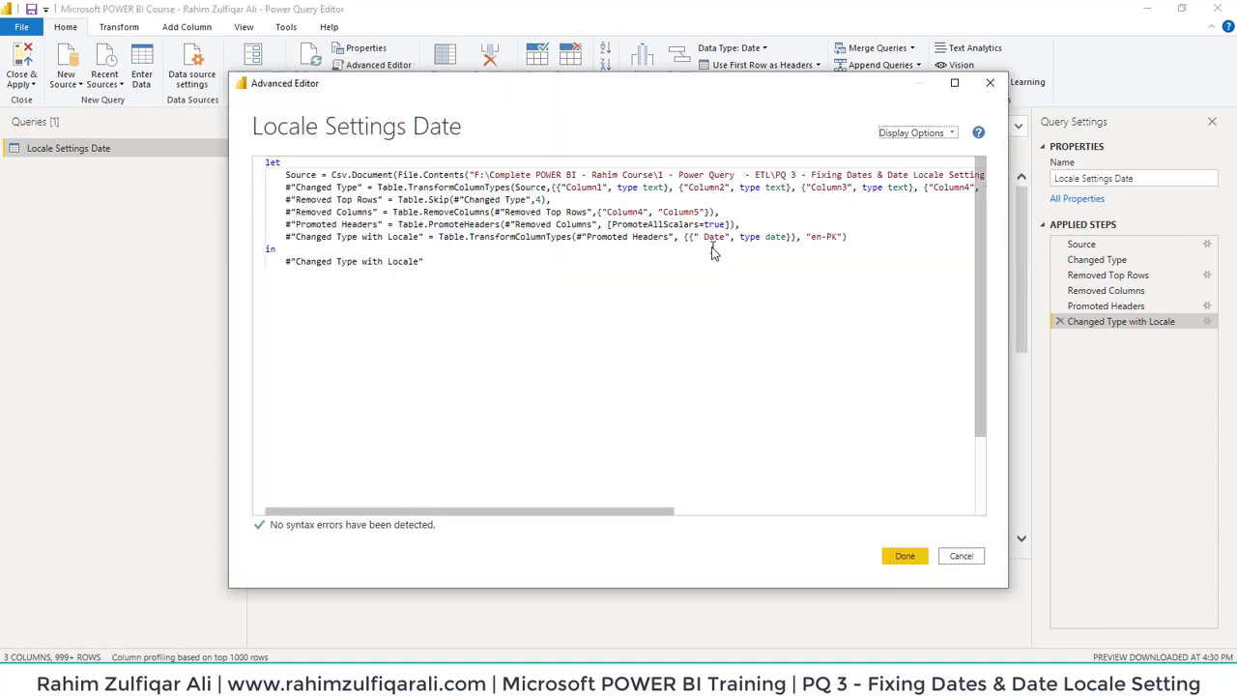
Cancel the Advanced Editor unchanged, select the ID column, and show the Close & Apply options.
left_click(495, 258)
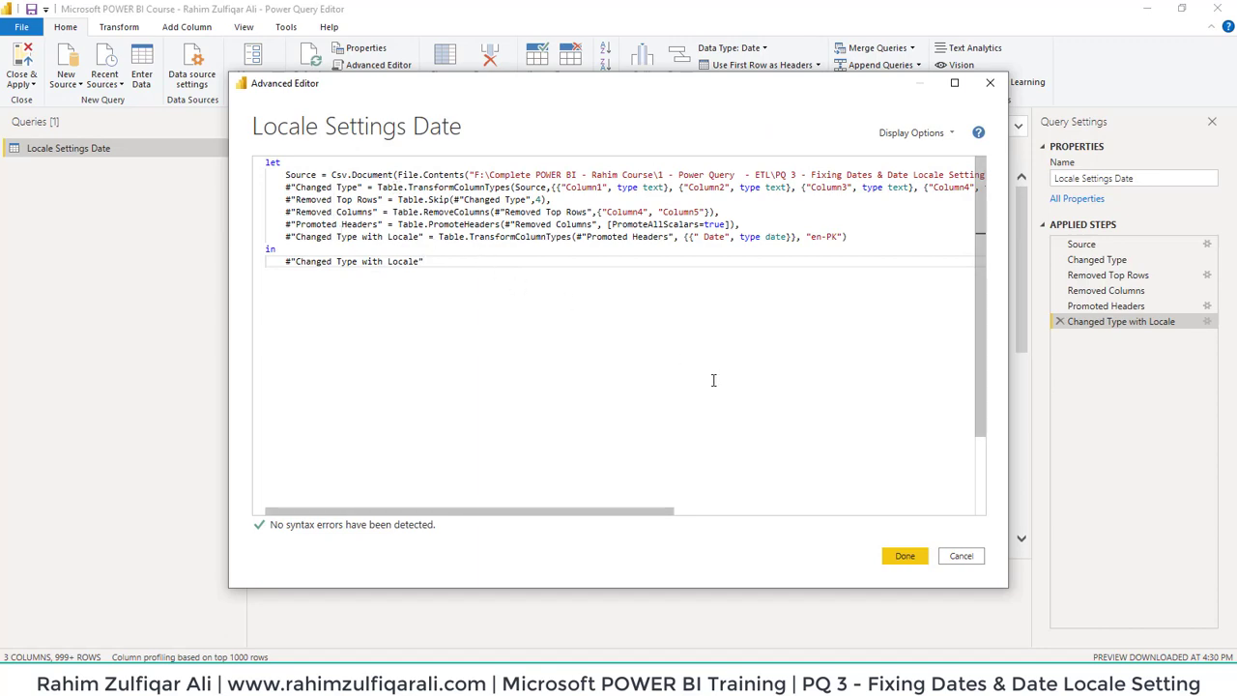
left_click(960, 557)
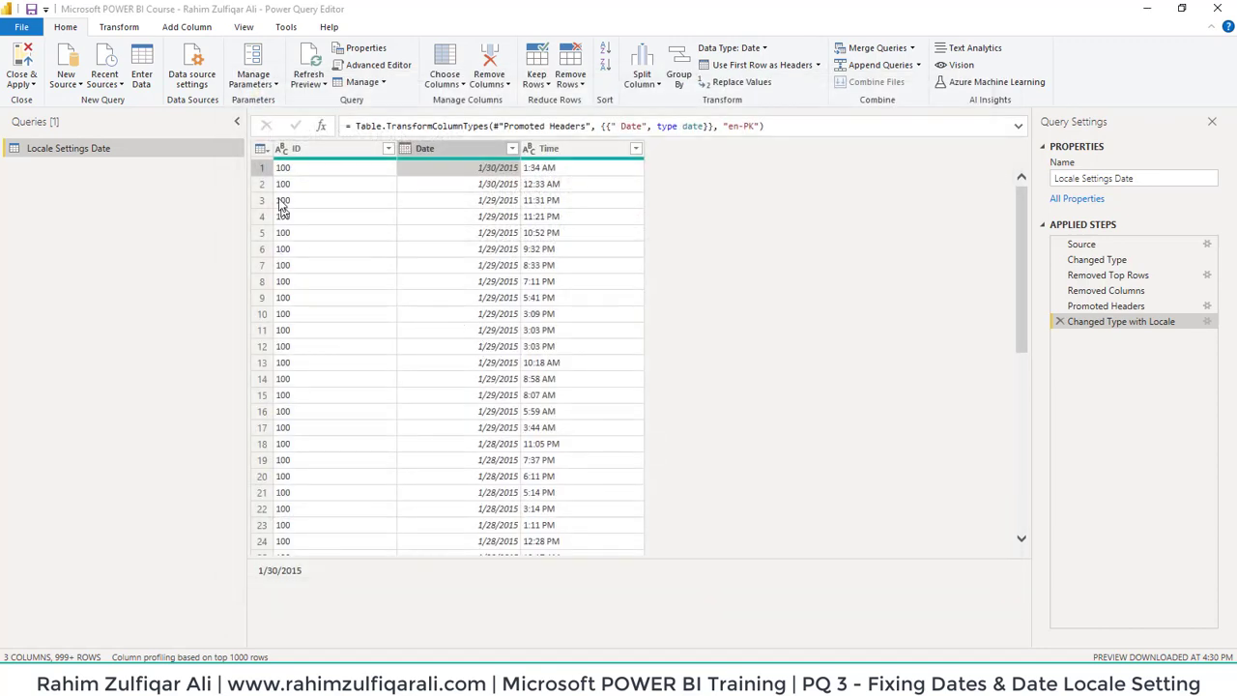
left_click(299, 150)
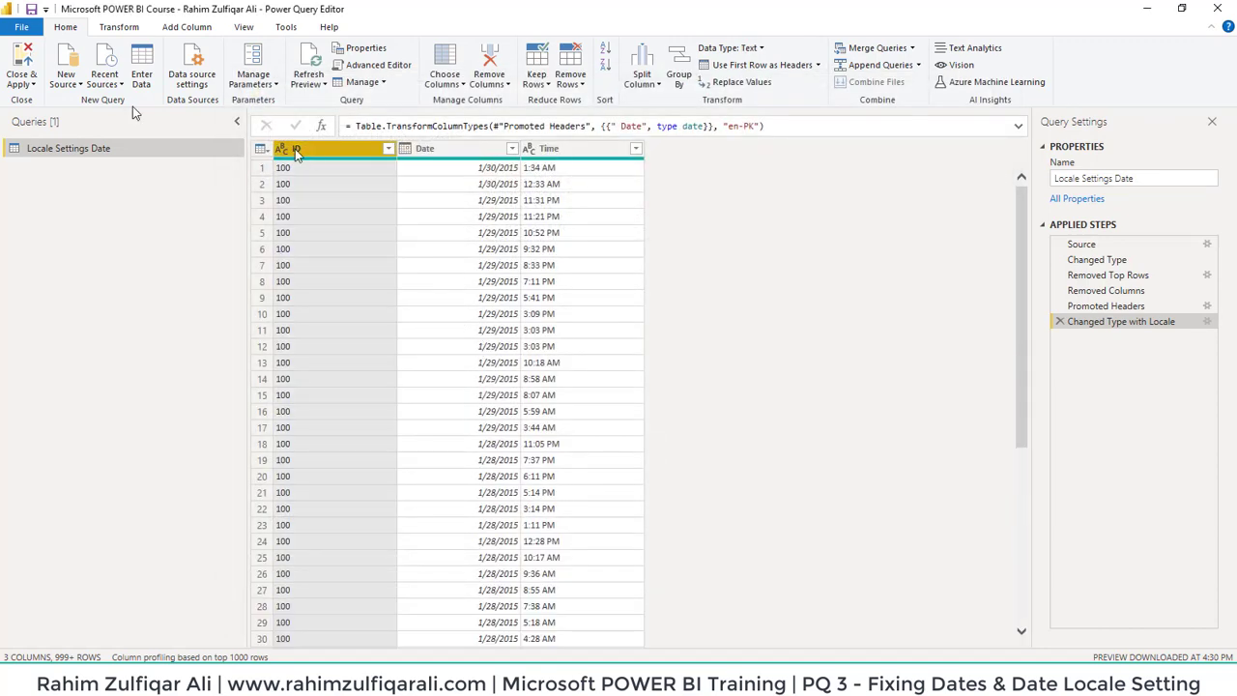
left_click(22, 84)
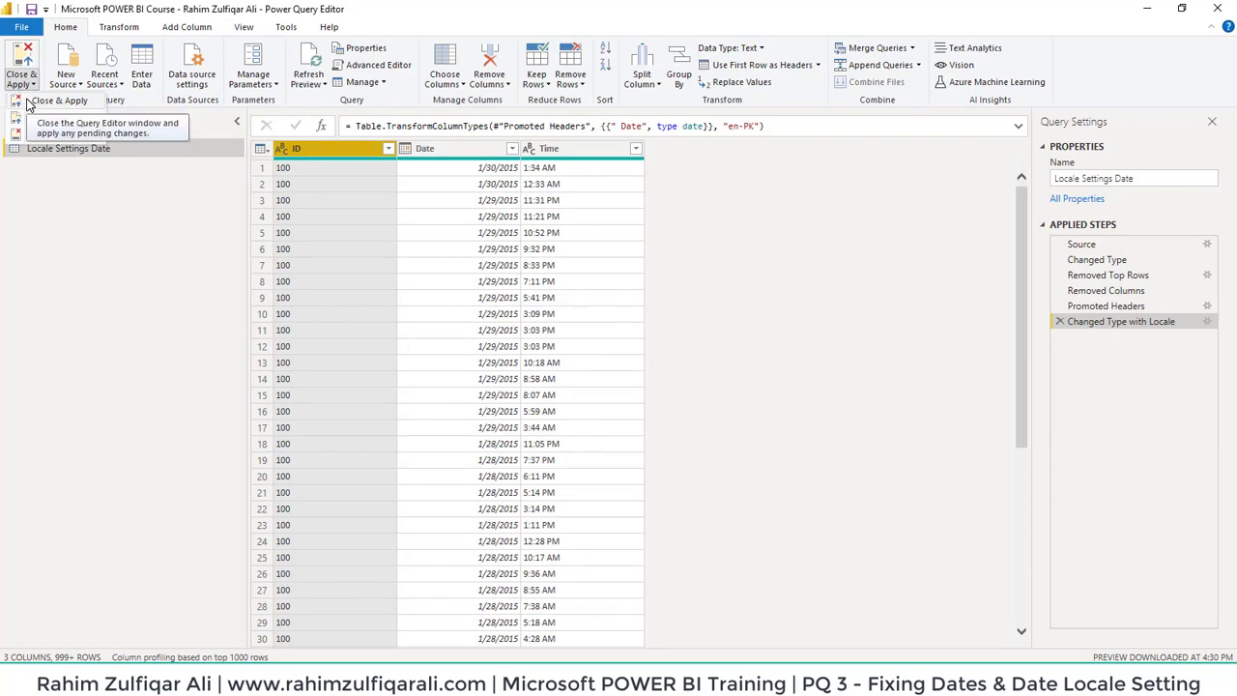